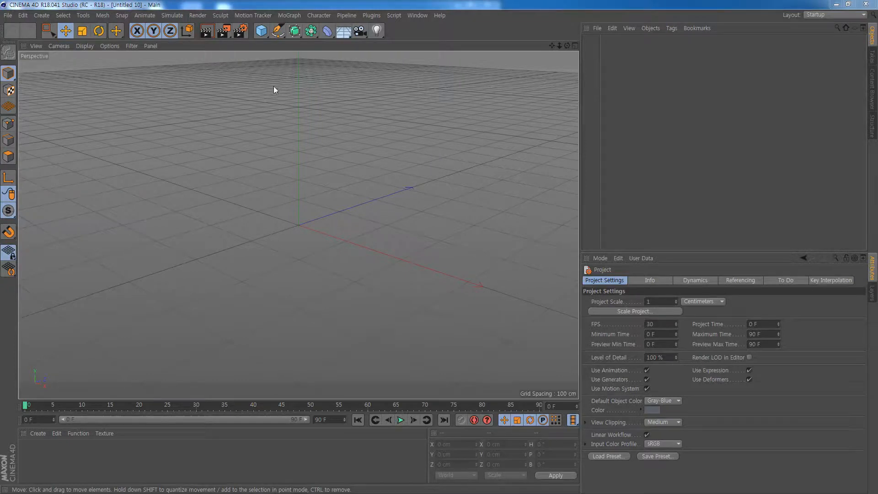
- Detach the primitive objects palette as a floating window and place it over the viewport
click(263, 32)
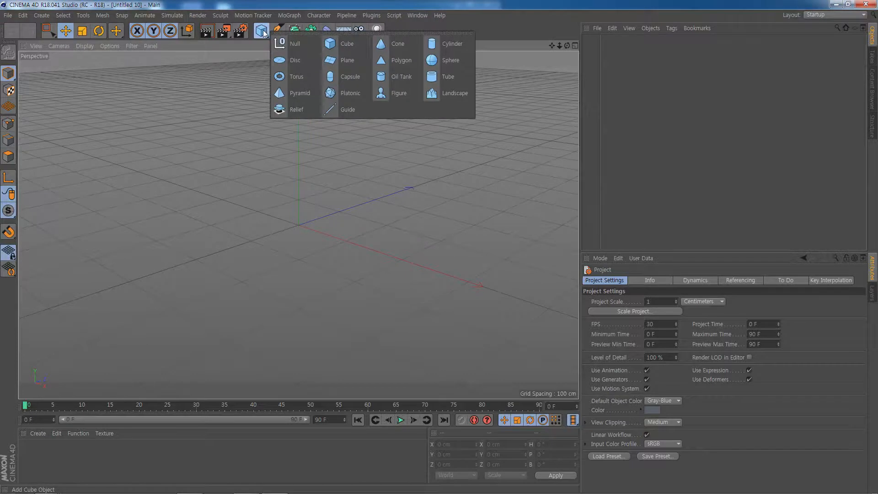
click(292, 33)
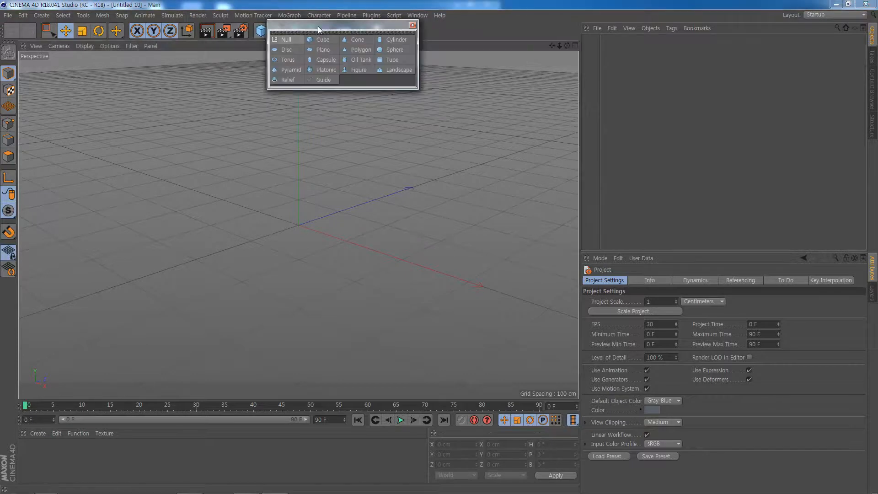
drag(319, 30, 340, 73)
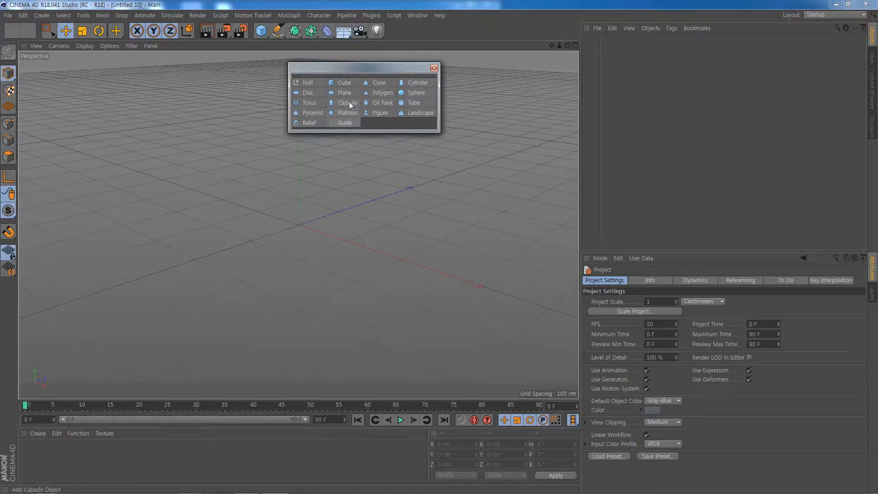
- Add a cube moved along the X axis to about -604 cm, and add a sphere at the origin
click(345, 82)
drag(364, 245, 198, 145)
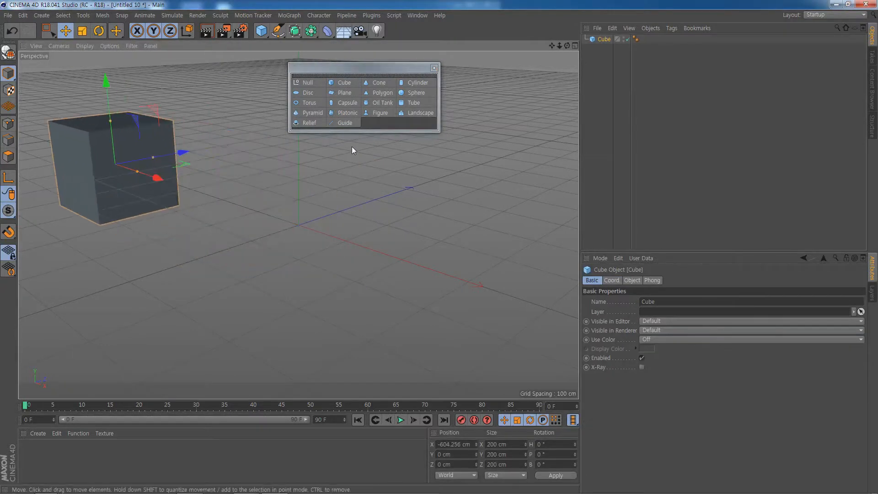
click(415, 92)
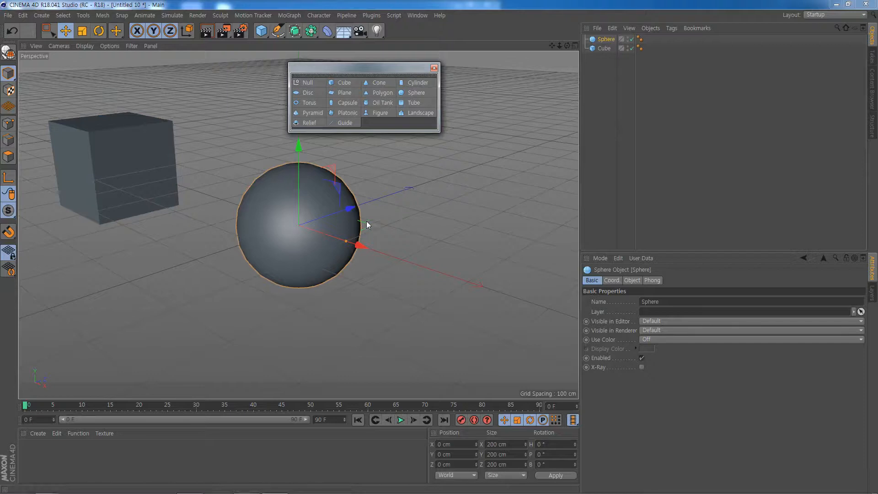
- Add a capsule and move it along the X axis to about 348 cm
click(348, 103)
drag(358, 244, 536, 328)
scroll(356, 276, down, 1)
scroll(356, 275, down, 3)
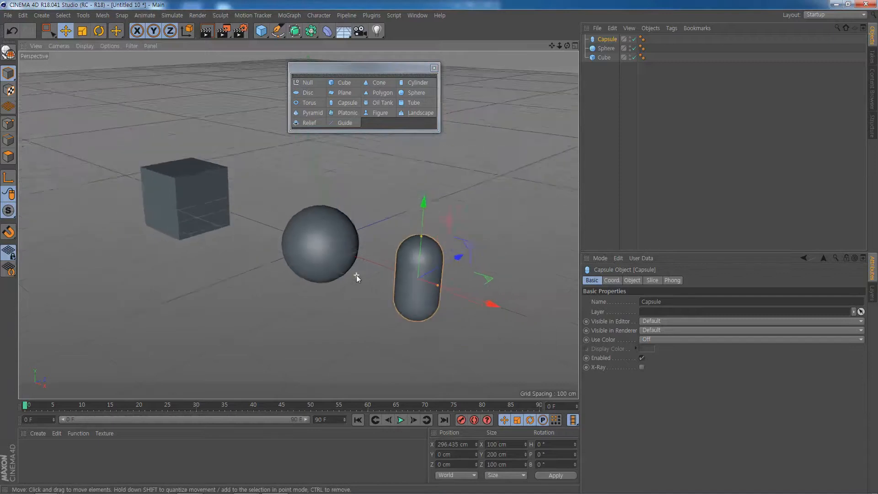
drag(489, 305, 511, 310)
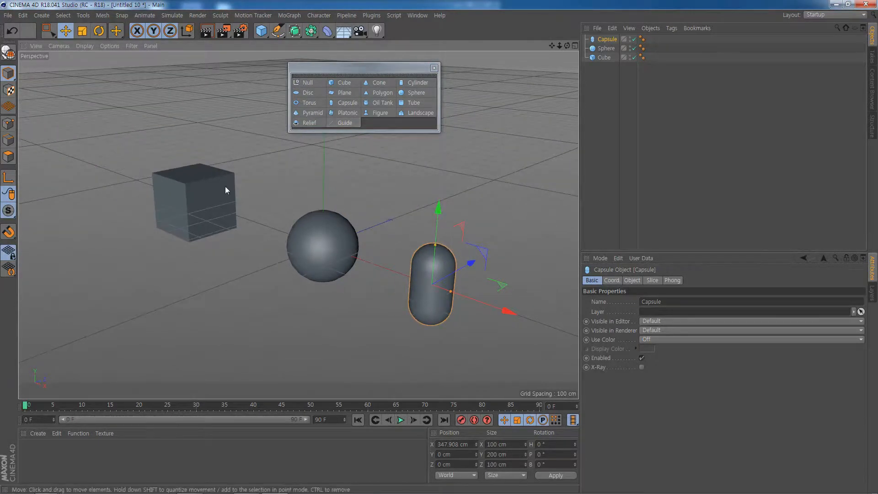
- Add a tube, move it along the X axis to about -1367 cm, and clear the selection
click(412, 102)
drag(386, 268, 150, 130)
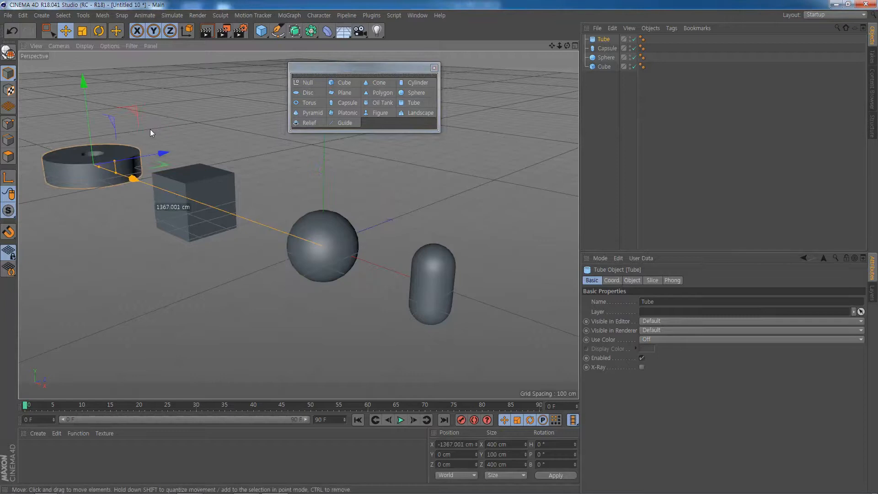
click(483, 186)
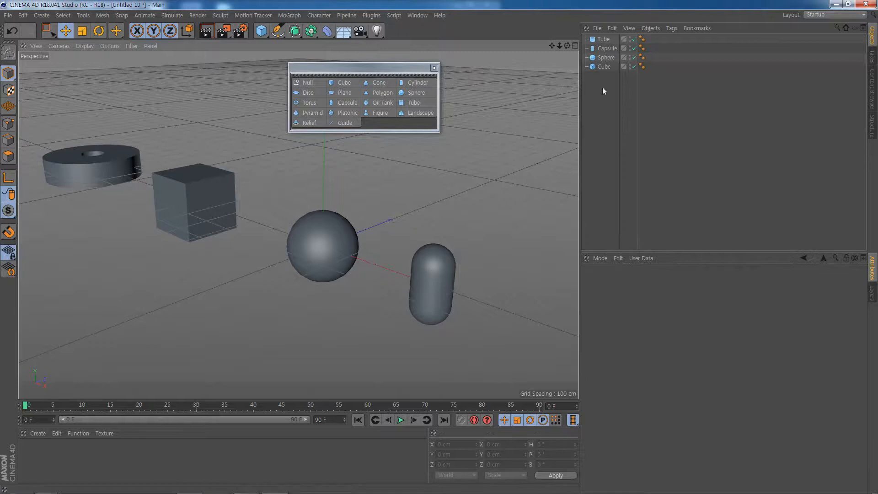
- Select the cube, sphere, capsule and tube one at a time in the object list to match them with the viewport shapes
click(594, 68)
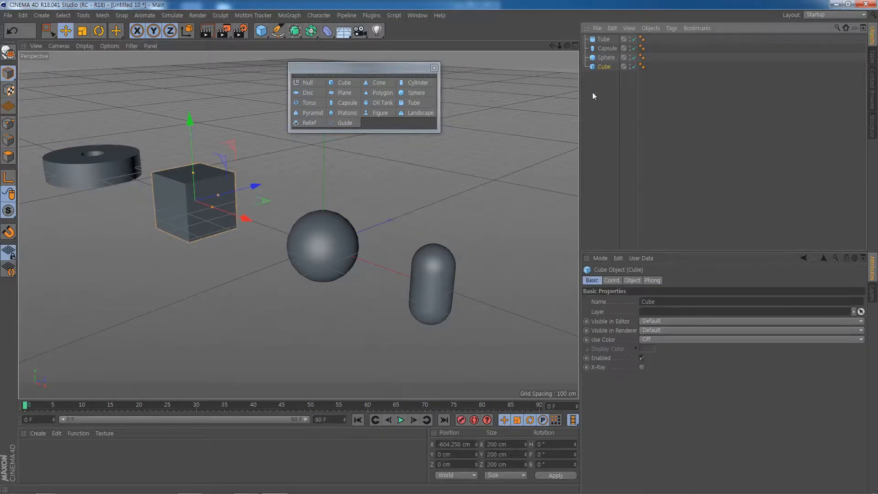
click(595, 57)
click(594, 49)
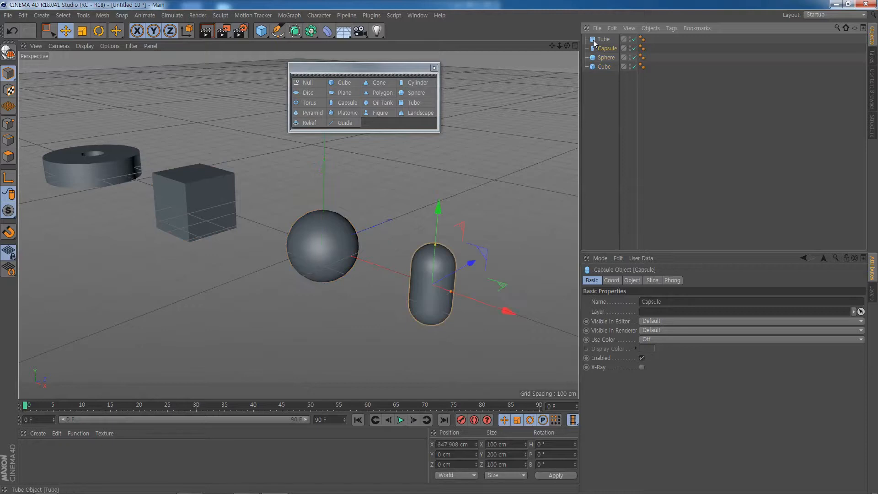
click(595, 40)
click(593, 50)
click(593, 59)
click(592, 67)
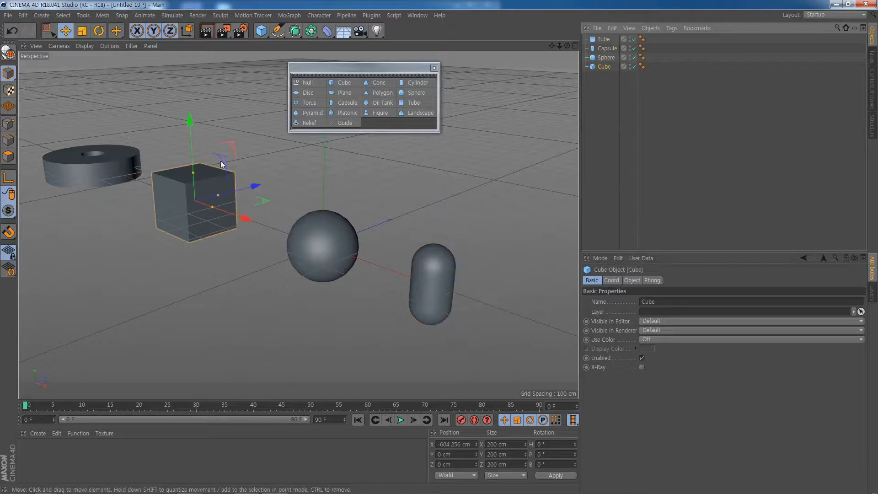
click(592, 58)
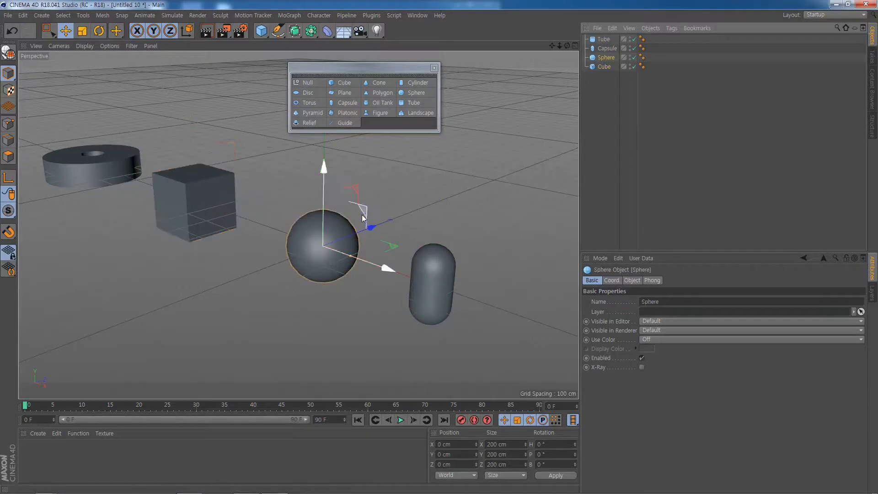
- Rename the cube object as Box
double_click(607, 68)
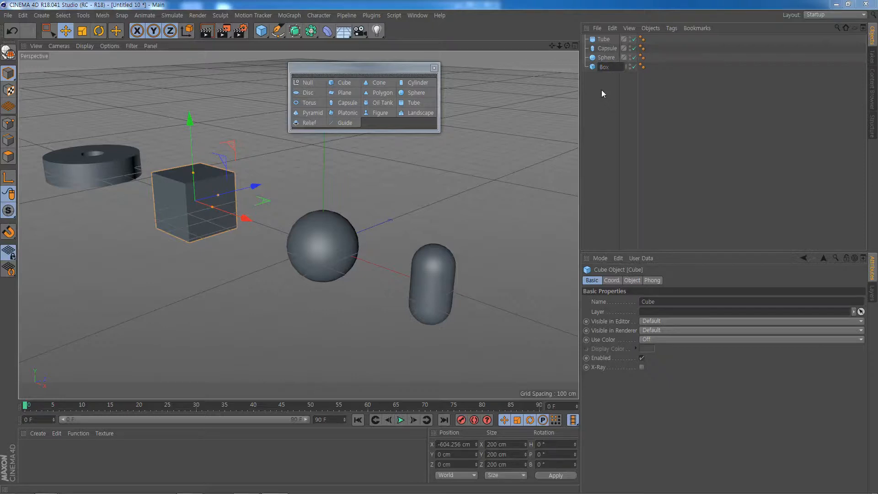
key(Return)
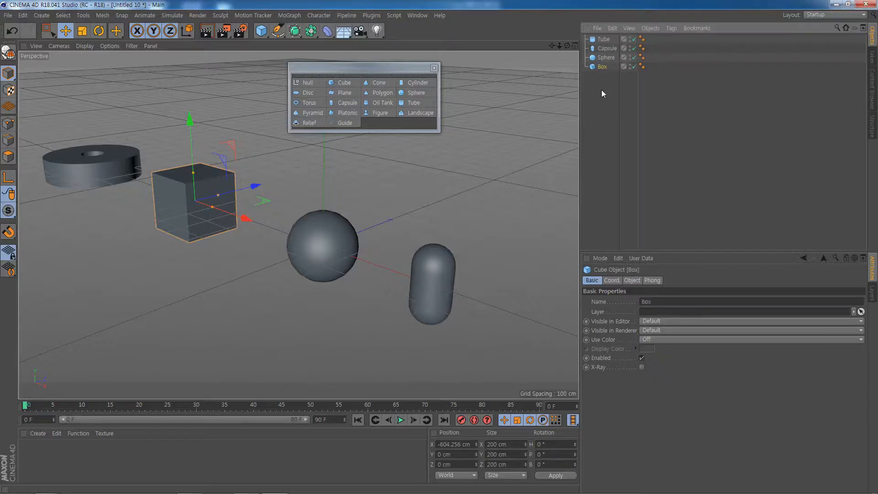
- Compare selecting single objects in the object list with selecting the capsule, sphere and box directly in the viewport
click(602, 40)
click(606, 48)
click(610, 57)
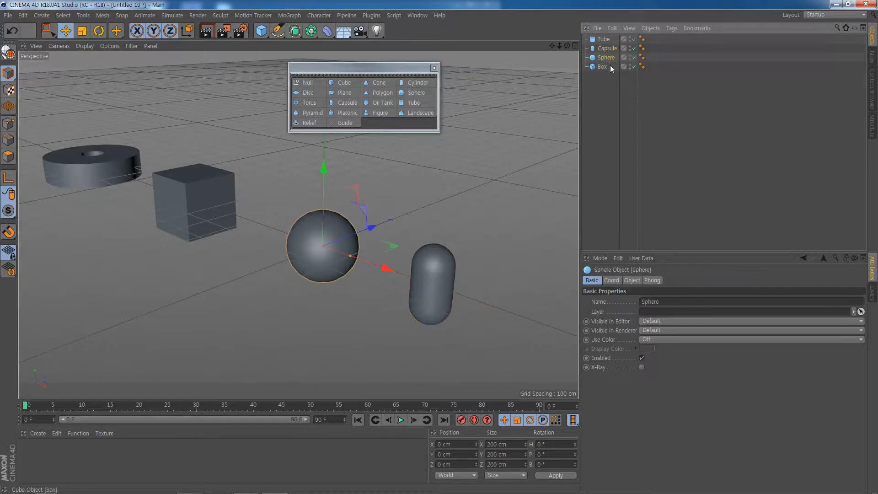
click(432, 251)
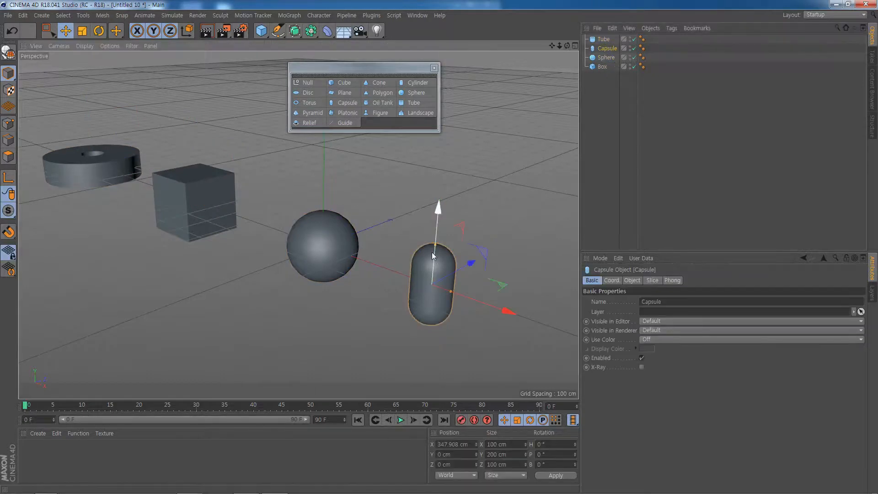
click(336, 223)
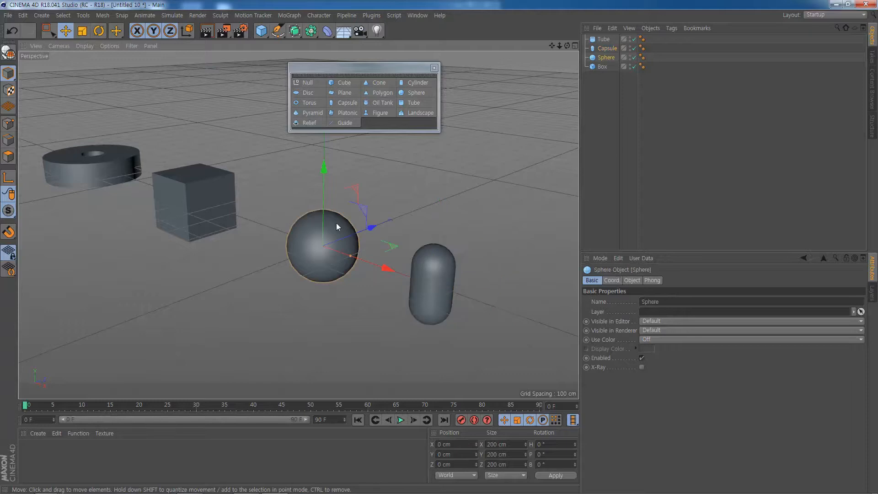
click(215, 181)
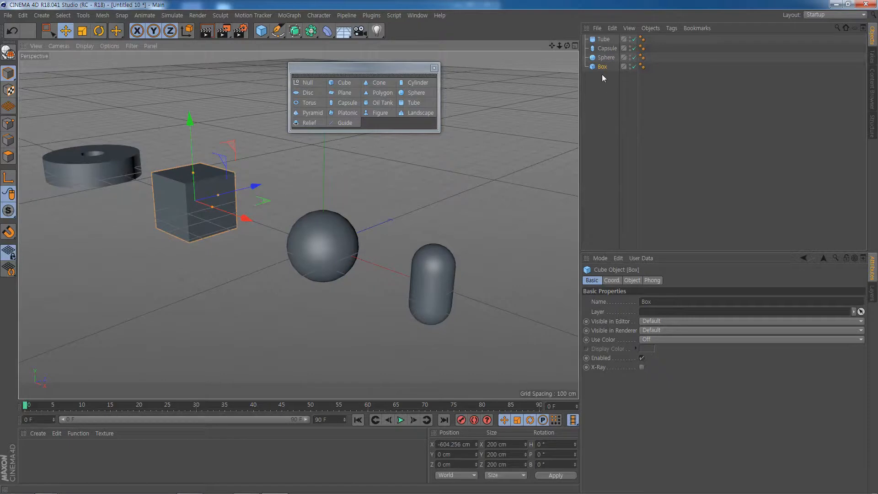
- Select the continuous range from Tube to Sphere in the object list, and clear the selection
click(604, 41)
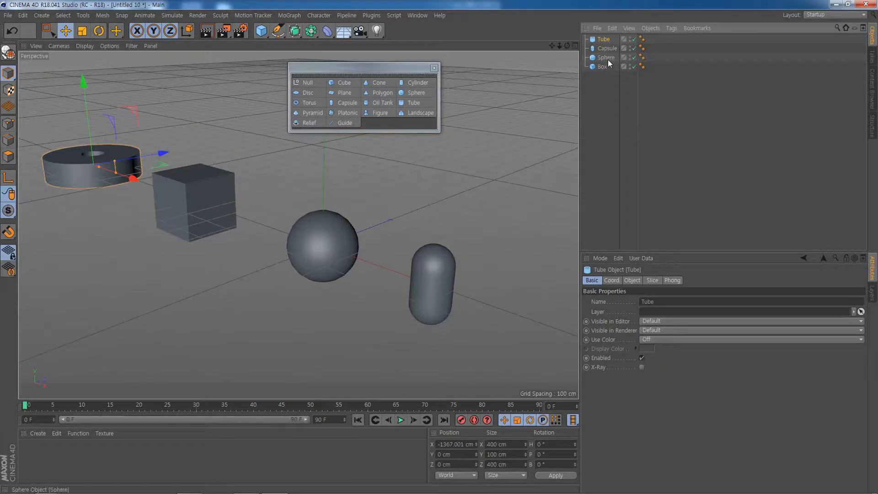
shift+click(608, 58)
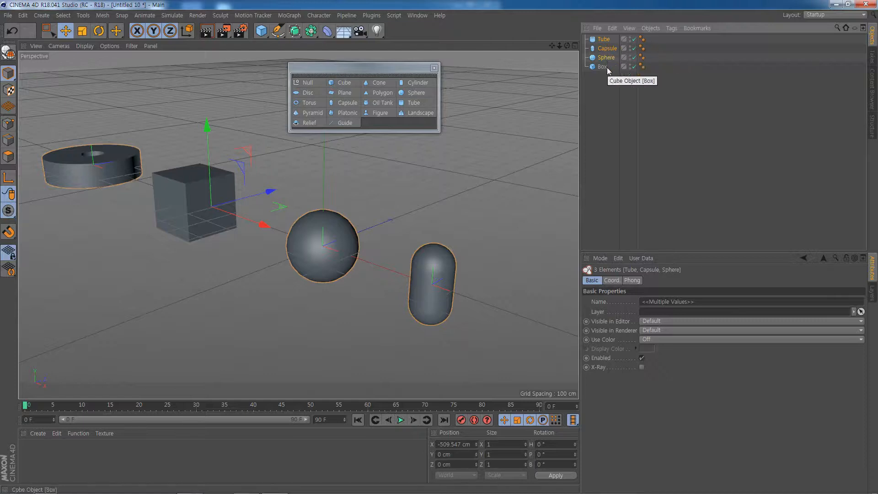
click(602, 94)
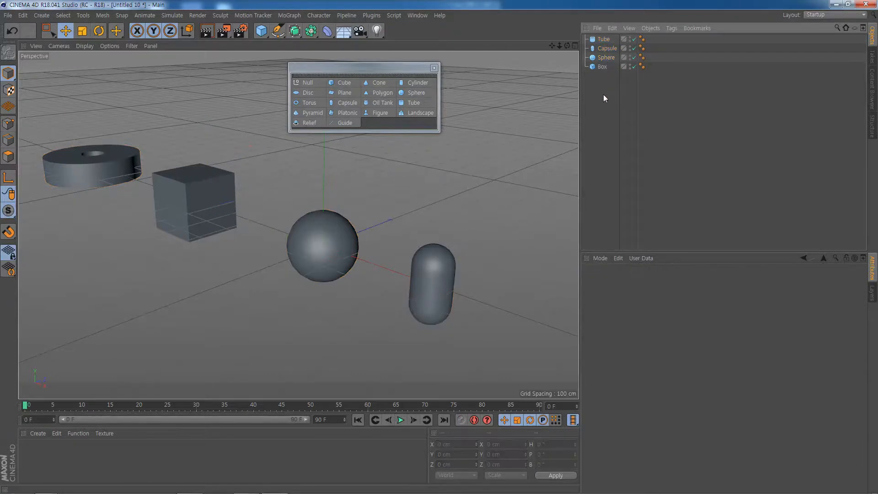
- Select only Tube, Sphere and Box individually, skipping Capsule, and clear the selection
click(603, 40)
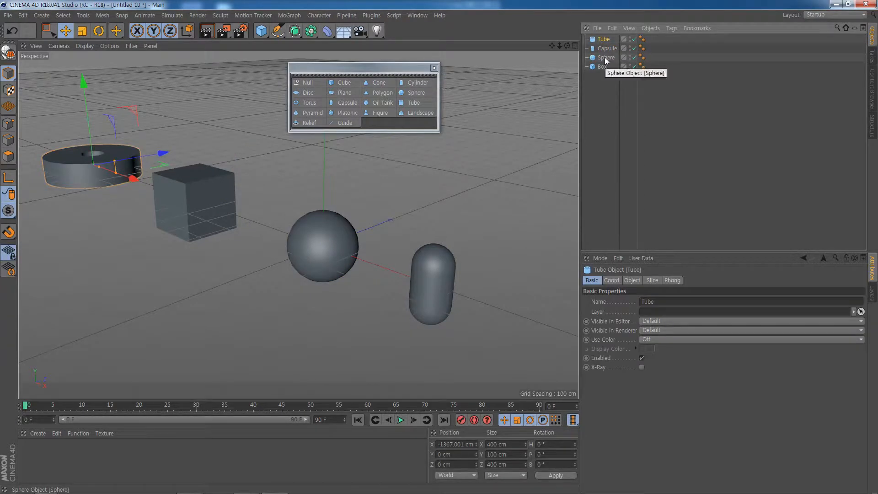
ctrl+click(605, 58)
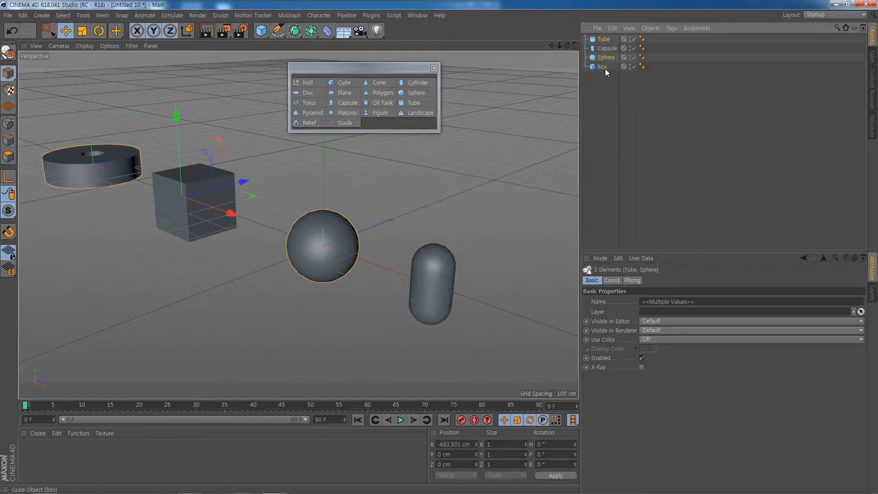
ctrl+click(605, 67)
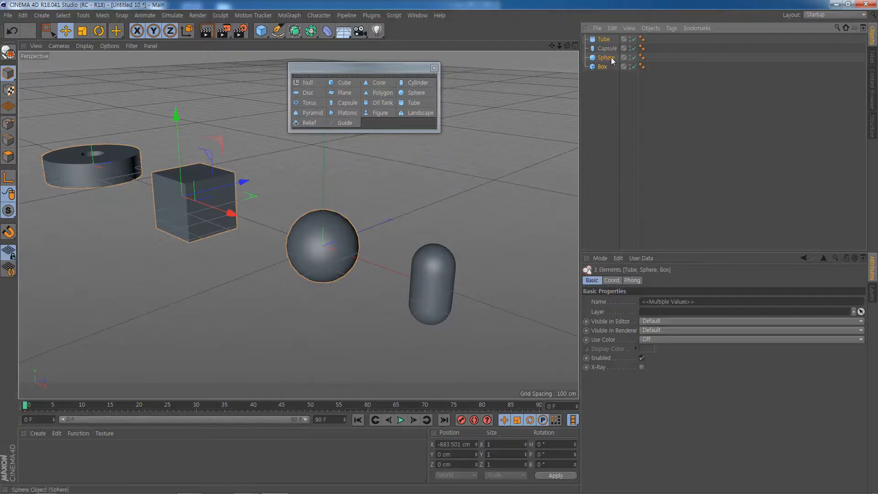
click(604, 88)
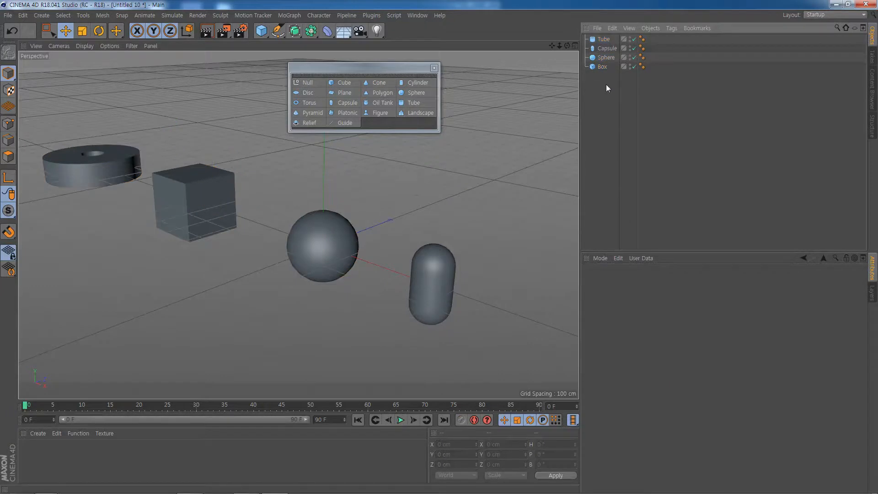
- Select all four objects from Tube to Box as a range, and deselect them
click(593, 38)
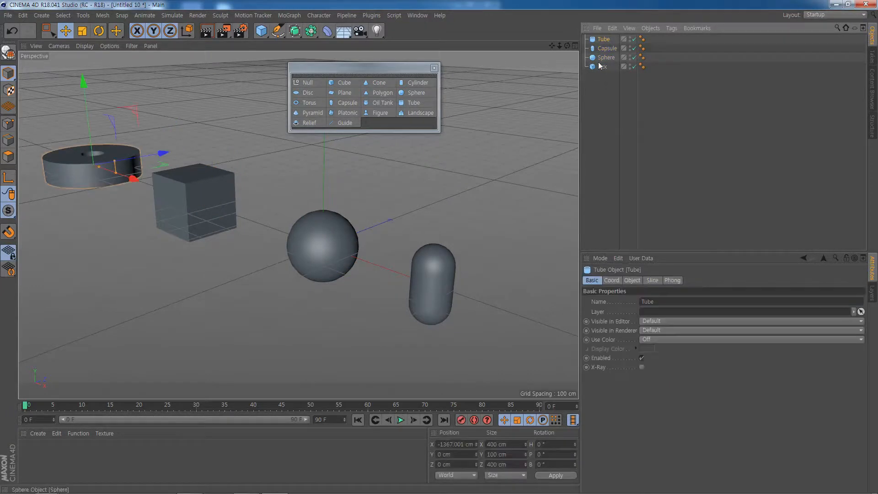
shift+click(593, 65)
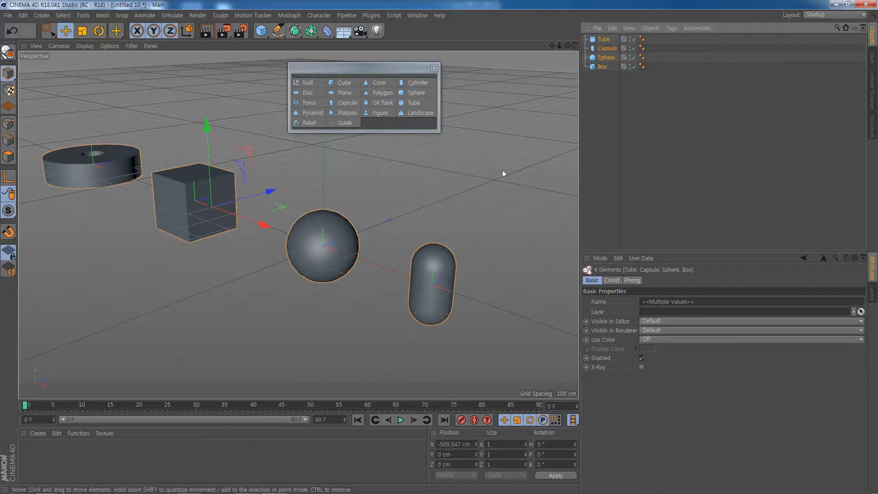
click(442, 174)
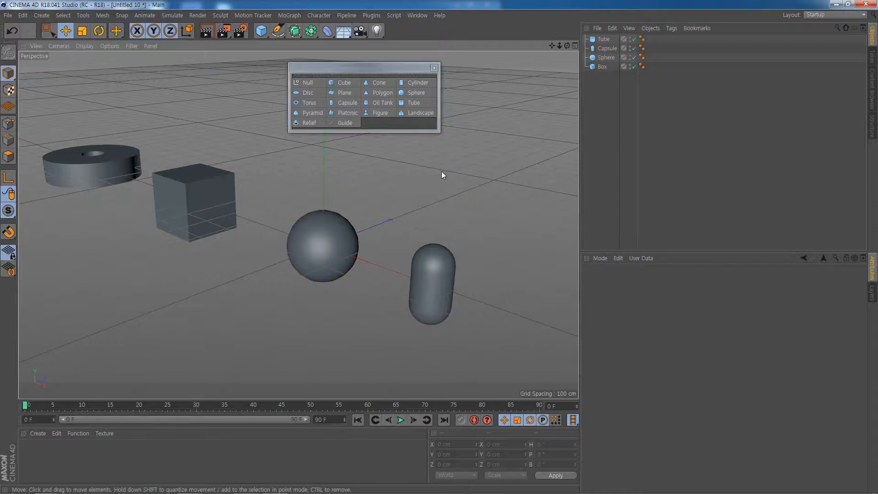
- Group the Tube, Capsule, Sphere and Box objects together with Group Objects
click(602, 41)
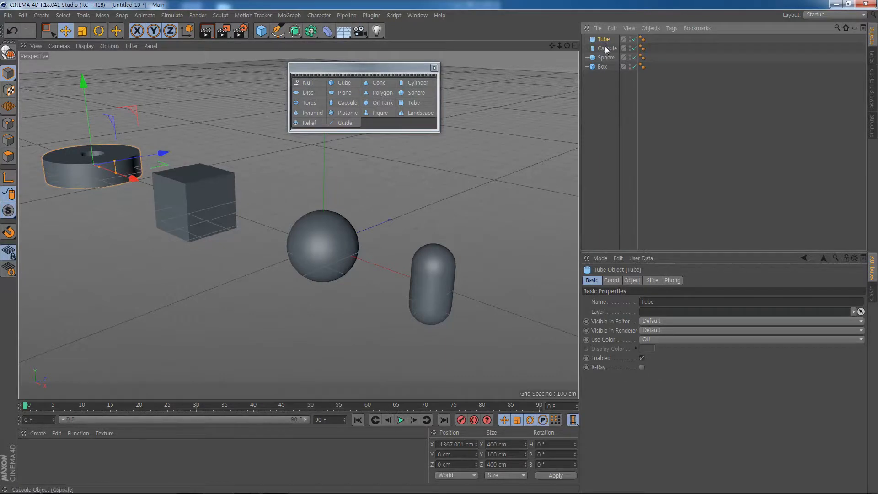
shift+click(608, 67)
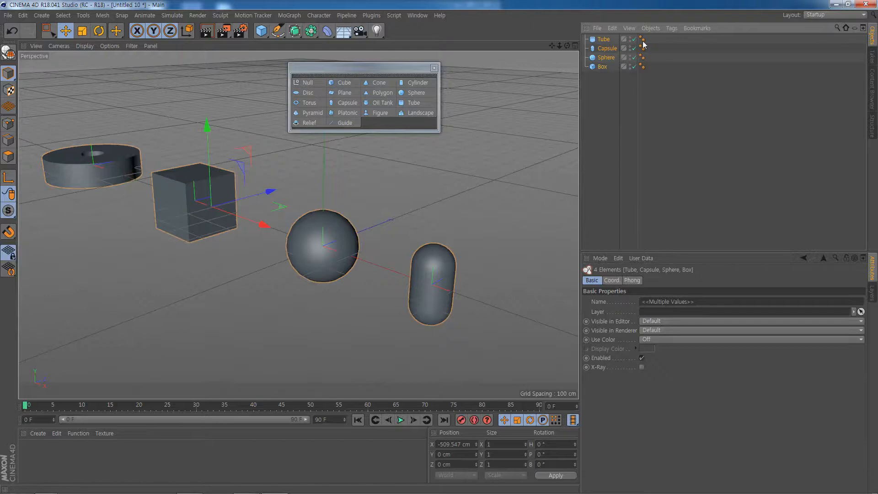
click(651, 28)
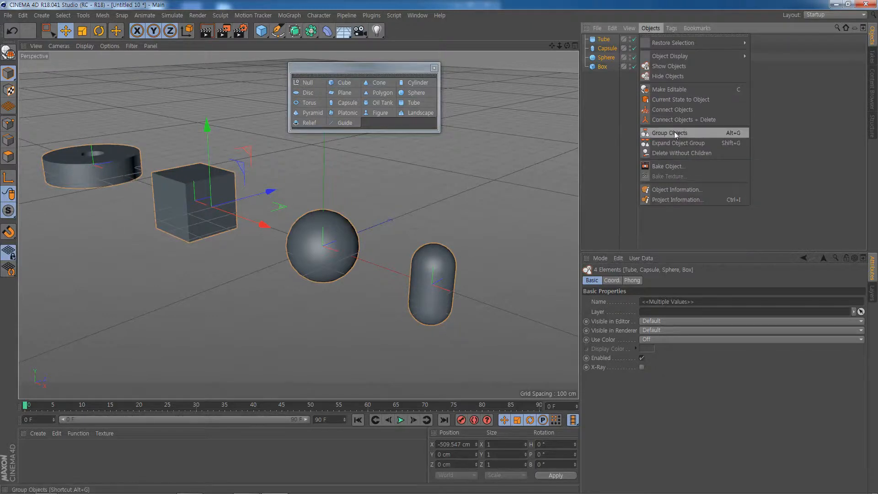
click(714, 133)
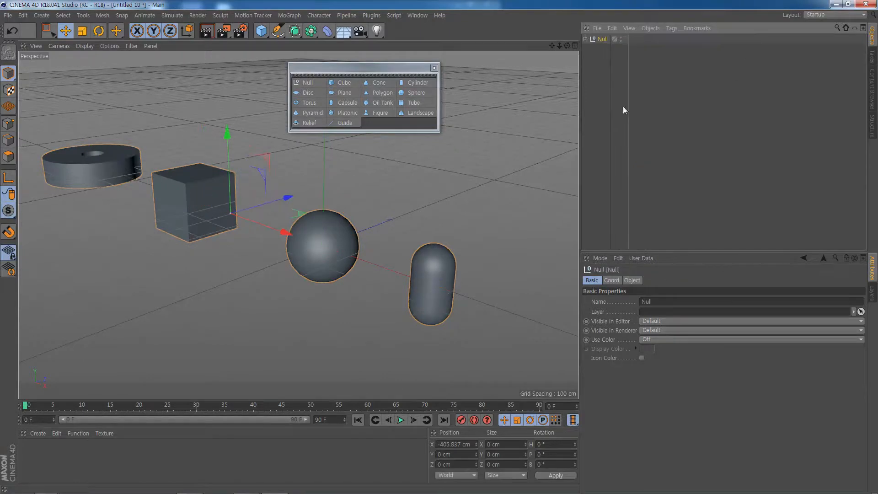
- Ungroup the Null's four objects with Expand Object Group and delete the leftover empty Null
click(585, 39)
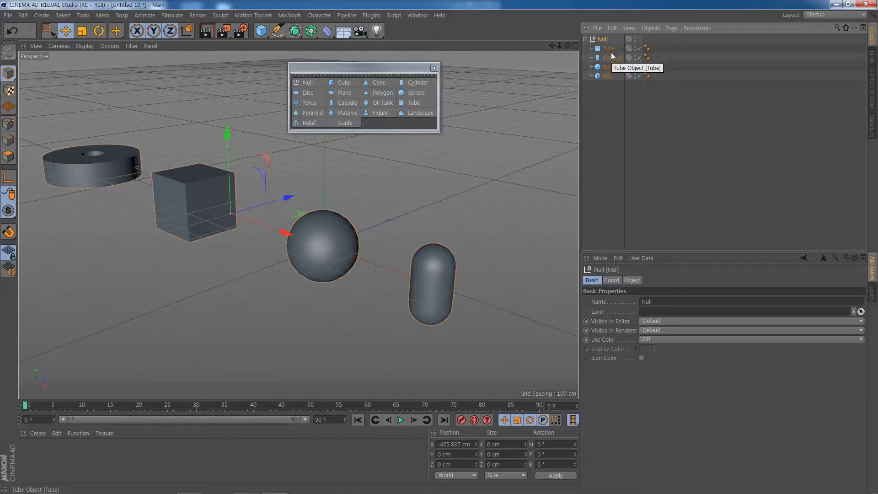
click(650, 28)
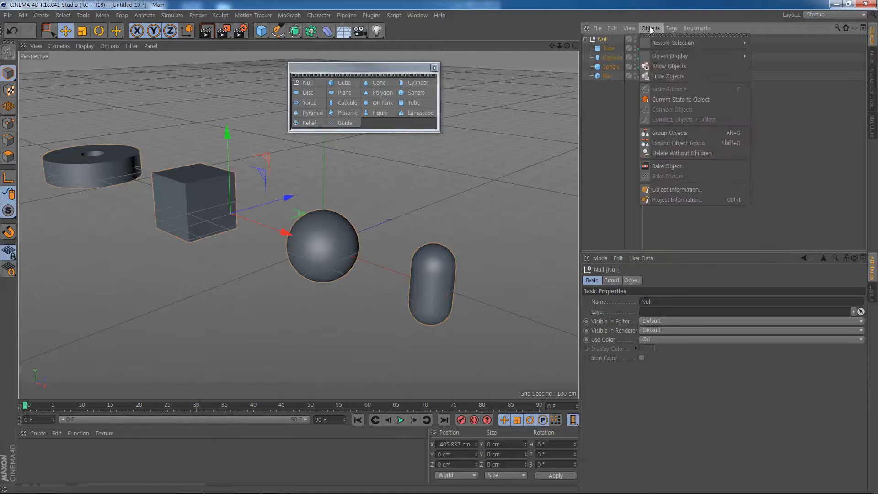
click(667, 143)
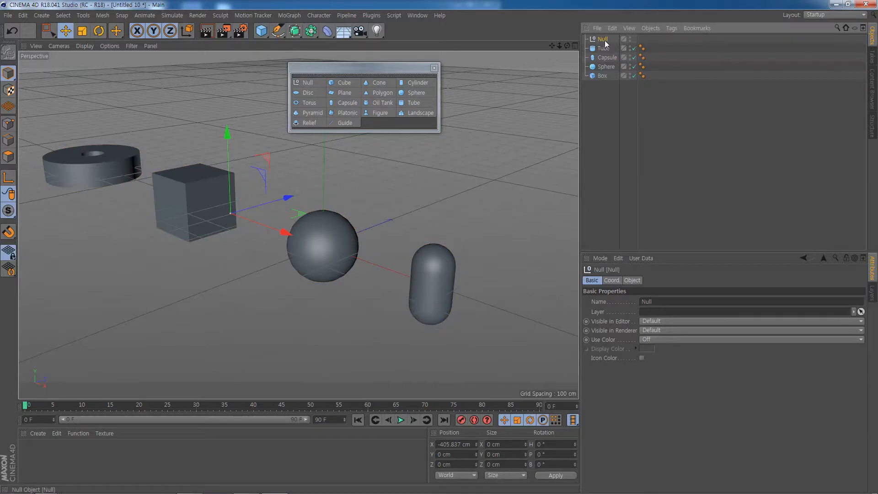
key(Delete)
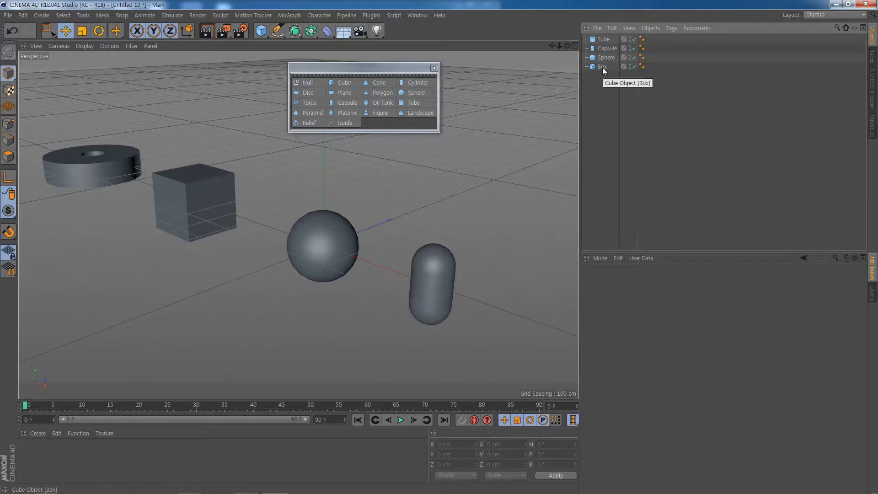
- Select the Sphere and Capsule in turn in the viewport, and make the Capsule a child of the Sphere
click(324, 226)
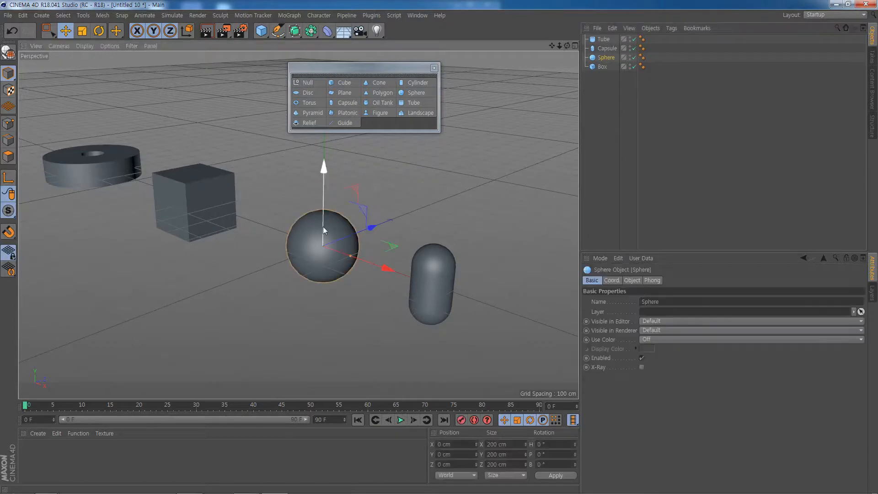
click(438, 262)
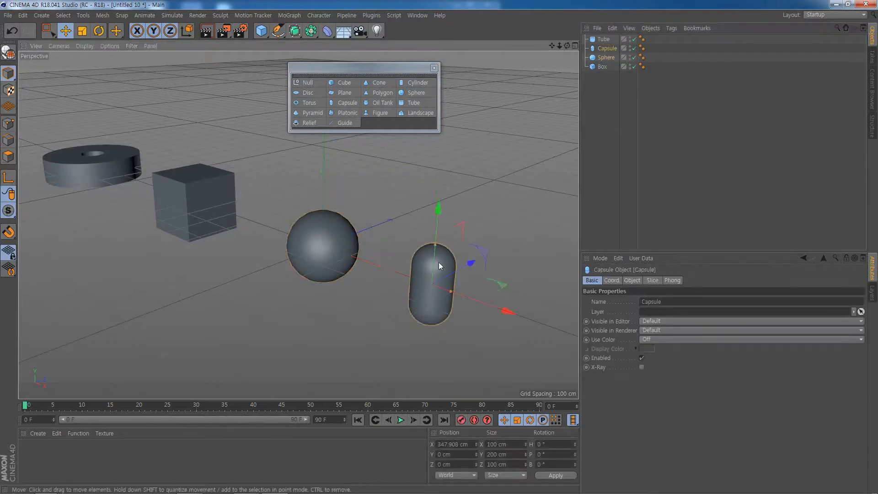
click(331, 238)
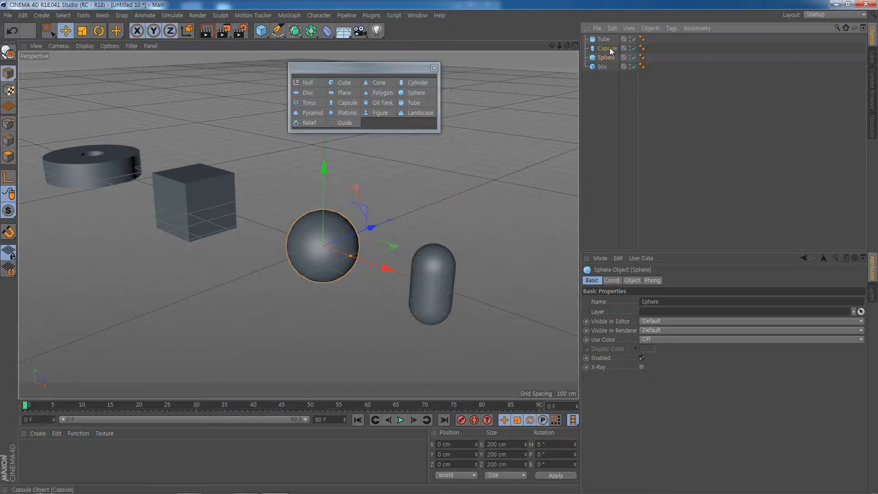
drag(610, 48, 610, 55)
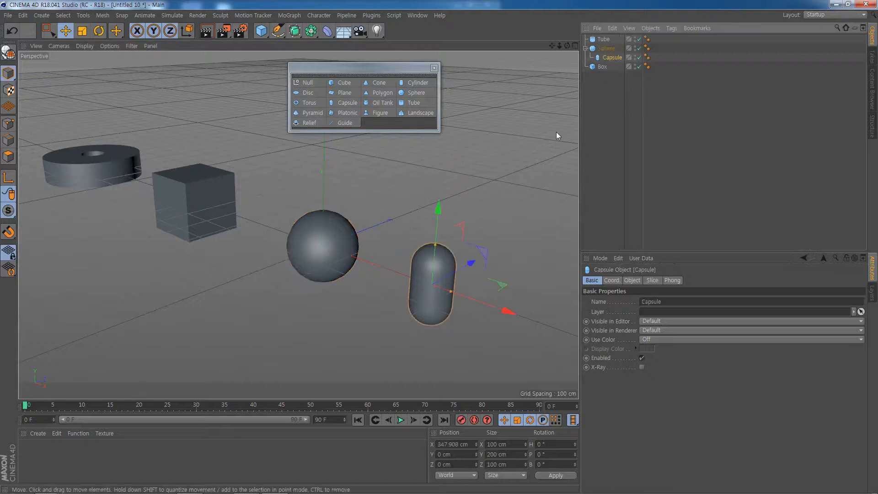
- Raise the Sphere with its child about 44 cm along Y, and undo both the move and the parenting
click(339, 234)
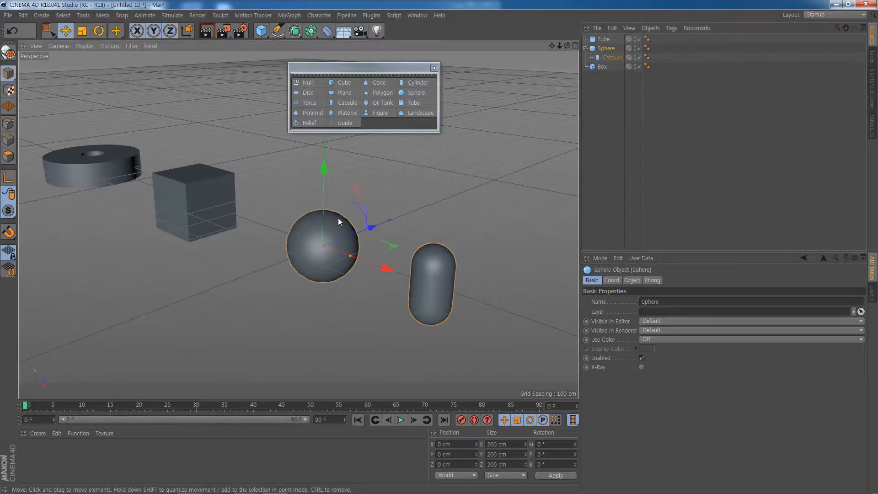
drag(324, 169, 342, 155)
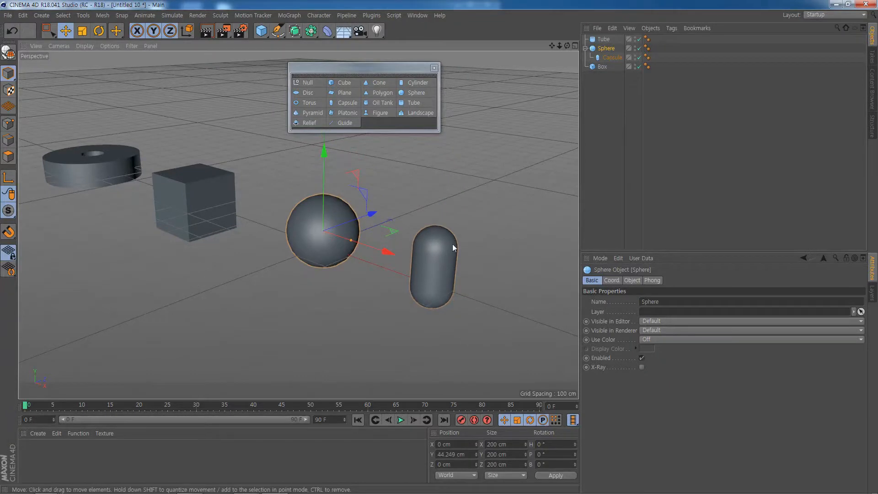
key(ctrl+z)
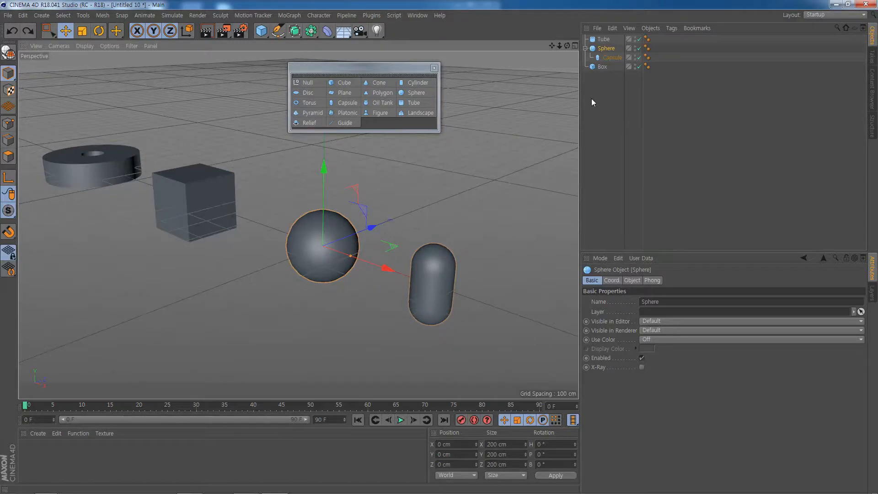
key(ctrl+z)
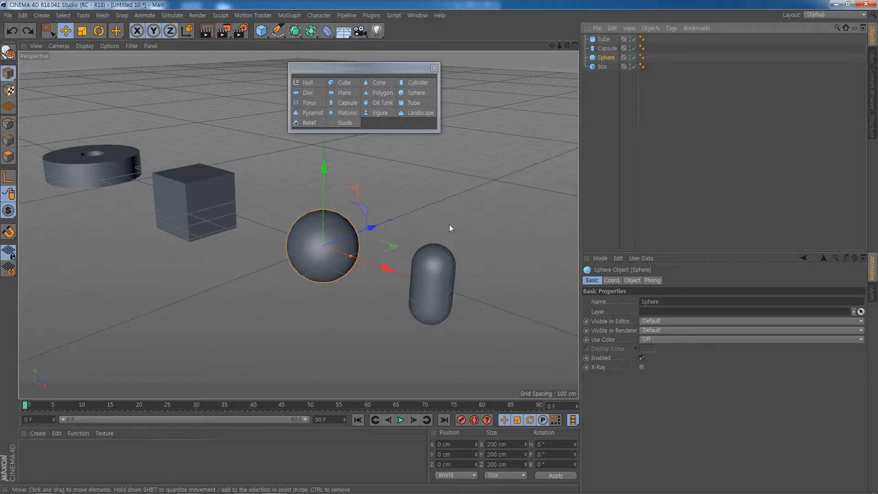
- Select the Tube in the viewport and close the floating primitives palette
click(120, 161)
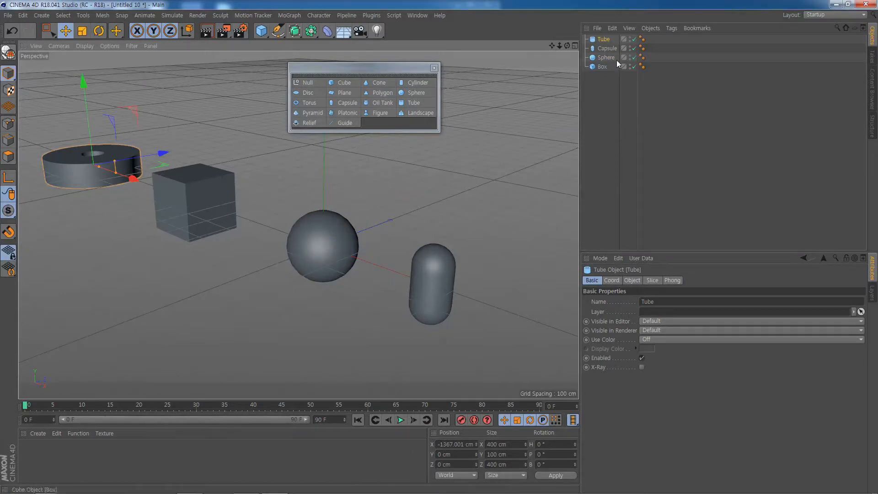
click(650, 28)
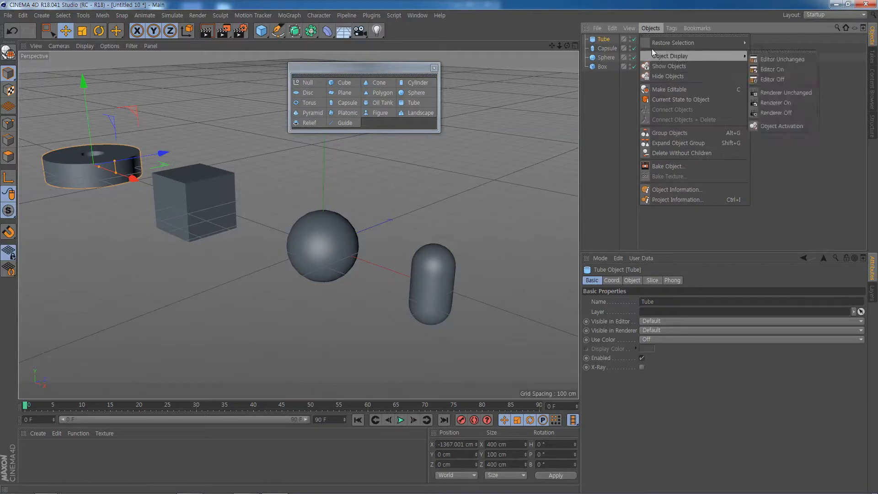
mouse_move(651, 45)
mouse_move(672, 30)
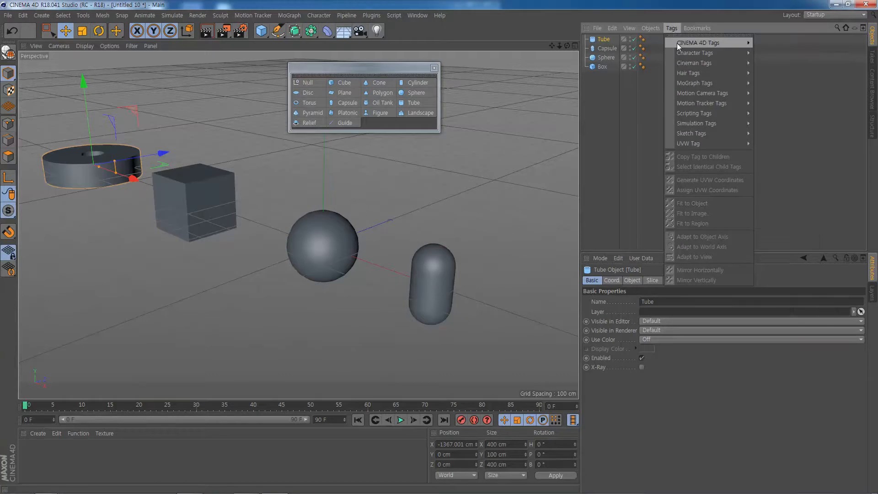
click(640, 7)
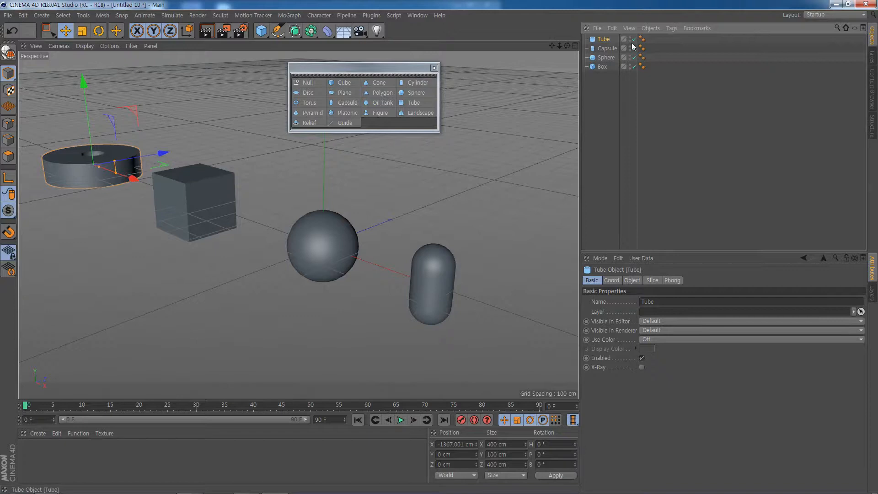
click(434, 68)
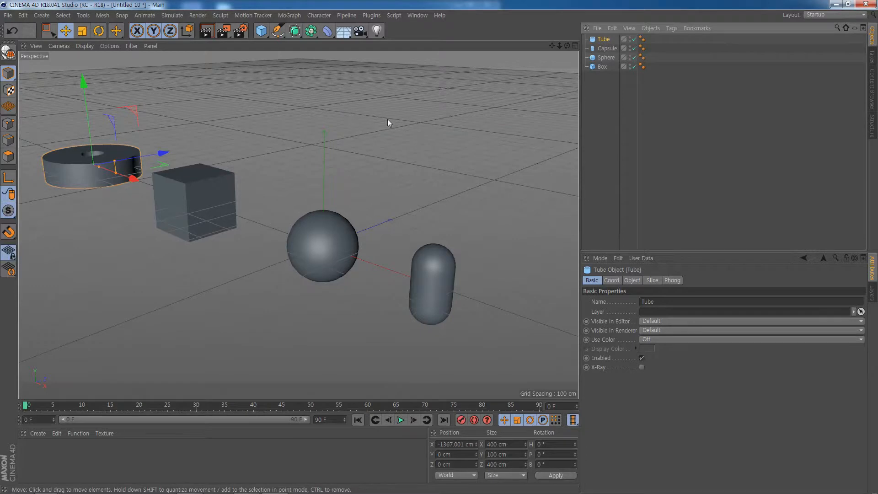
- Disable the Tube, render the viewport to check its effect, and clear the rendered view
click(634, 40)
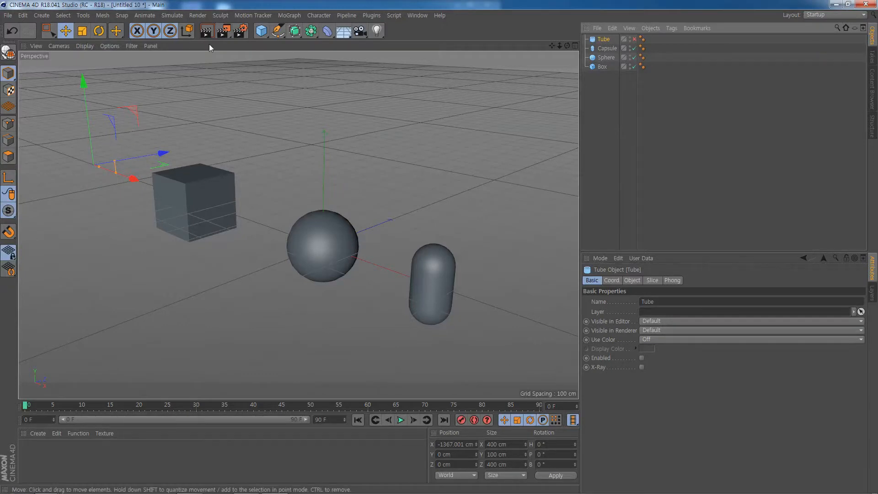
click(206, 31)
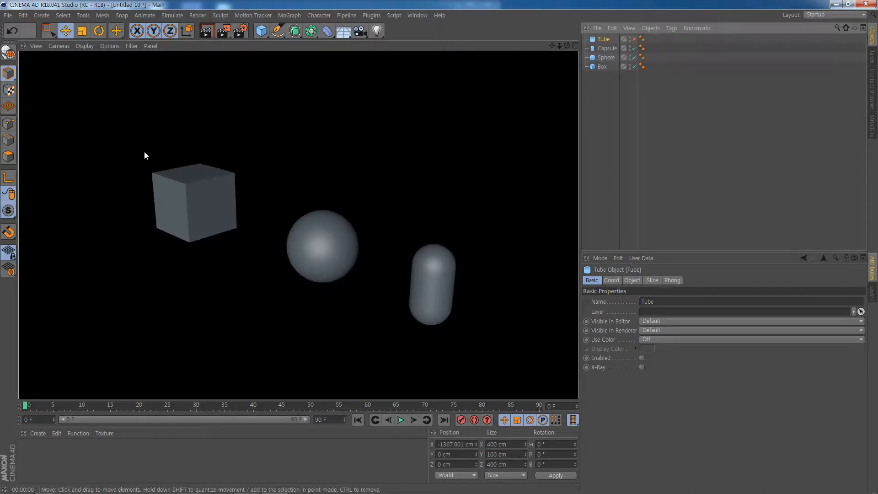
click(420, 159)
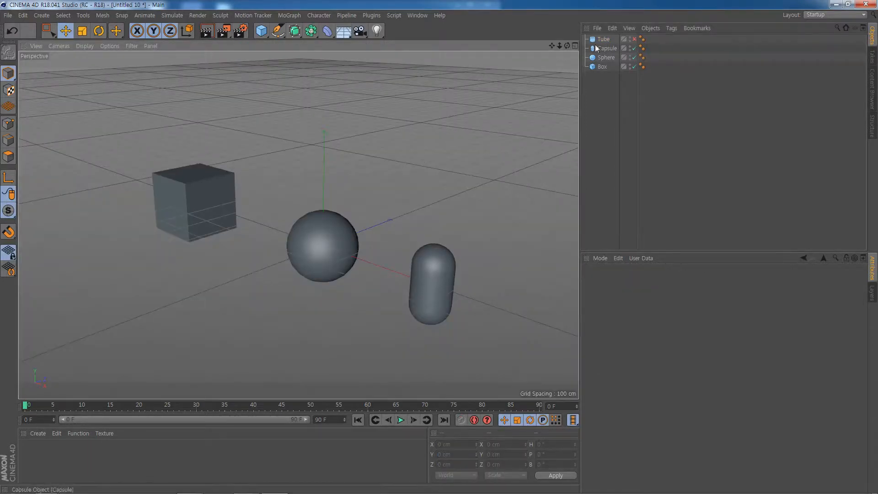
- Re-enable the Tube and toggle its enabled state several times, leaving it enabled
click(634, 39)
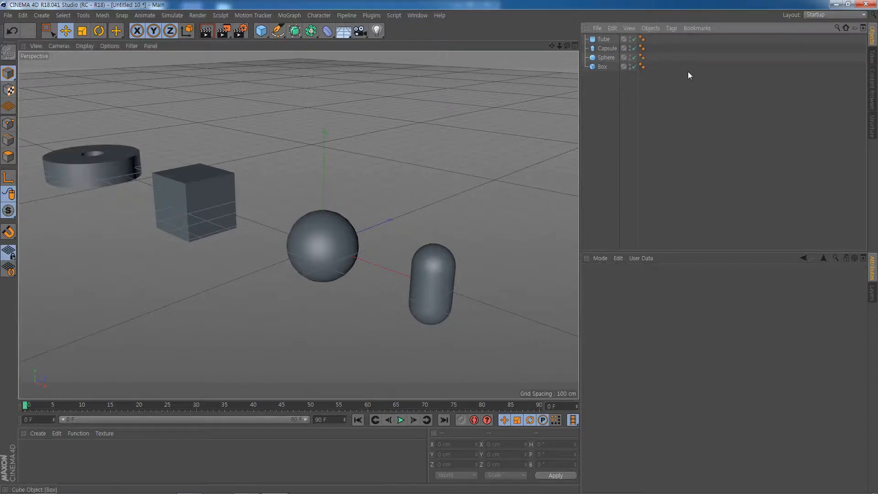
click(633, 39)
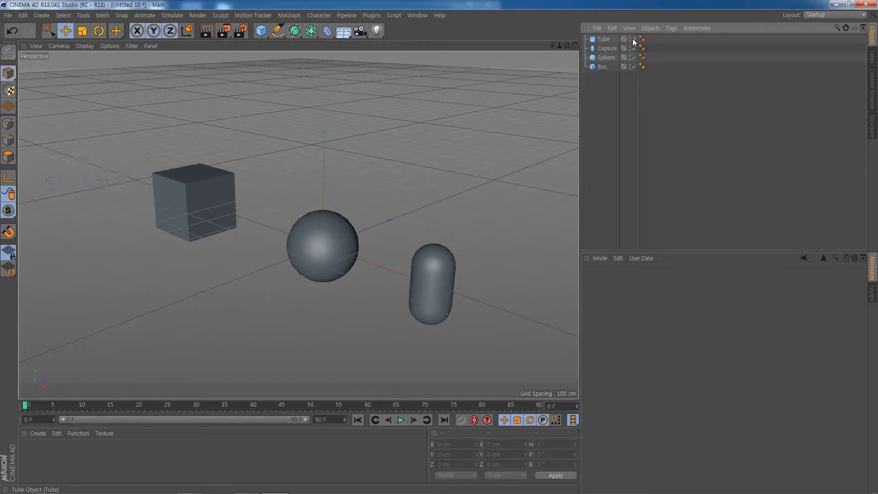
click(633, 39)
click(633, 39)
click(633, 40)
click(633, 39)
click(635, 40)
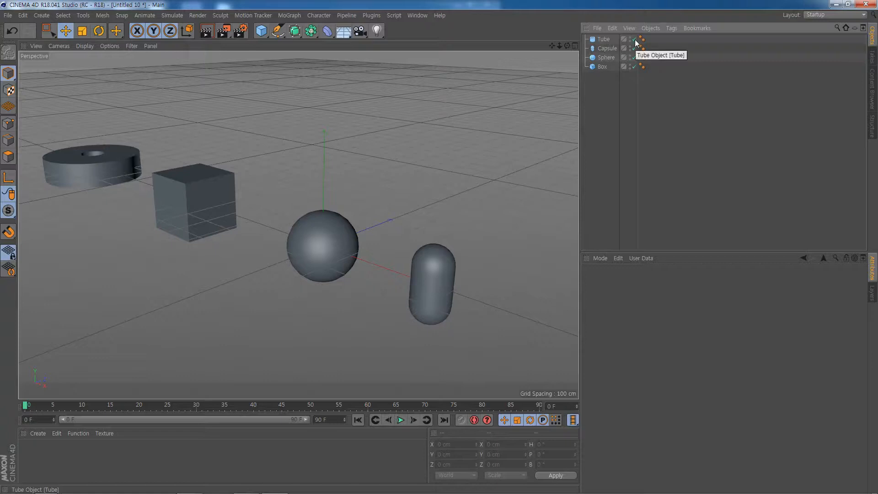
- Disable the Tube, Capsule, Sphere and Box, render the viewport to check, and clear the rendered view
click(634, 40)
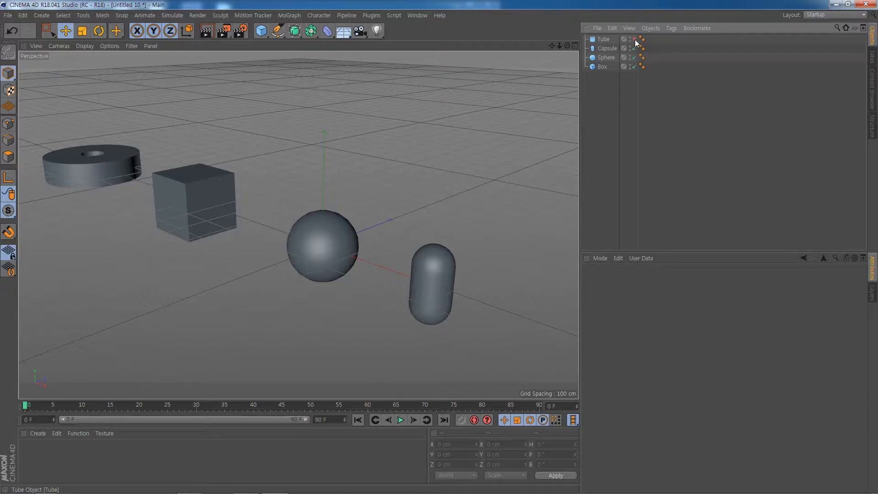
click(634, 48)
click(635, 55)
click(634, 66)
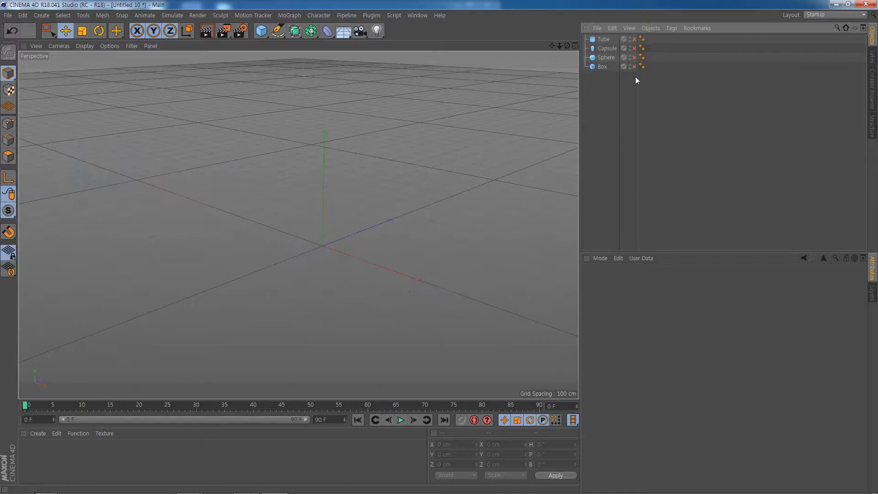
click(209, 32)
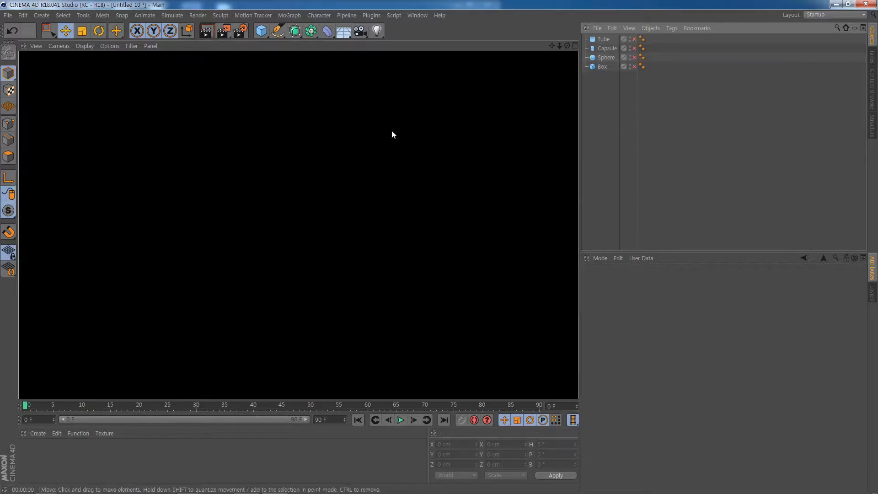
click(391, 131)
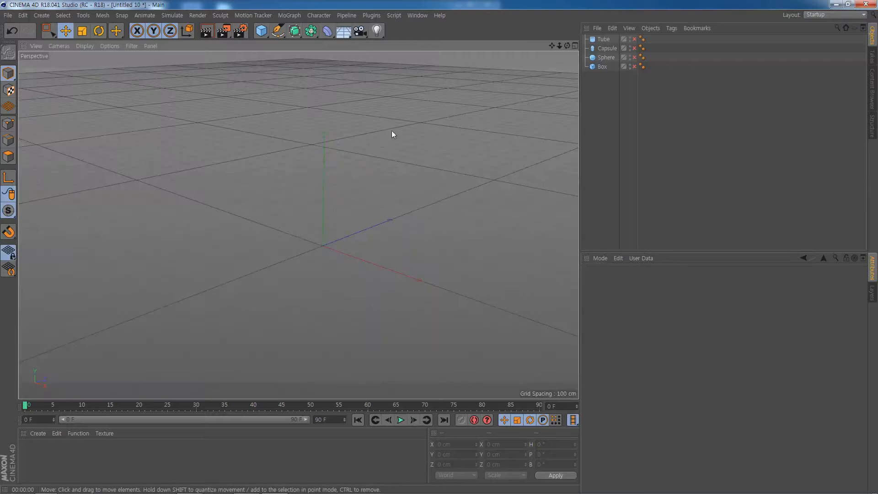
- Re-enable the Tube, Capsule, Sphere and Box in the object list
click(635, 58)
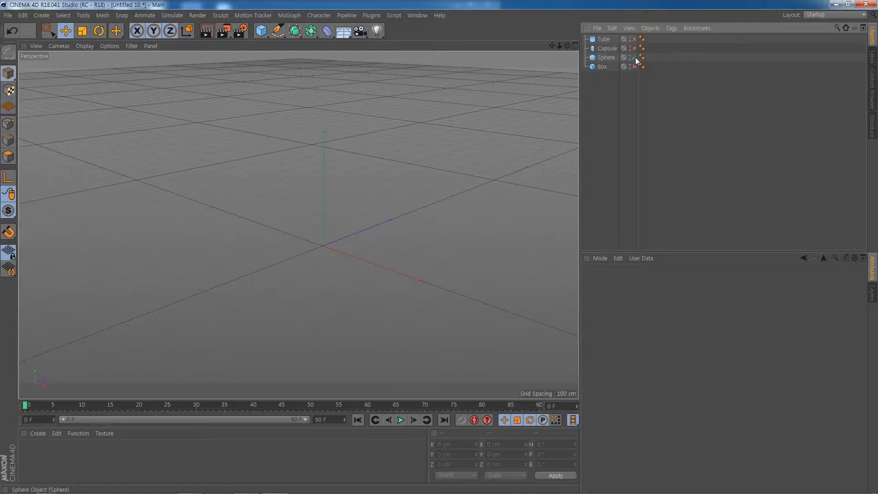
drag(635, 58, 639, 34)
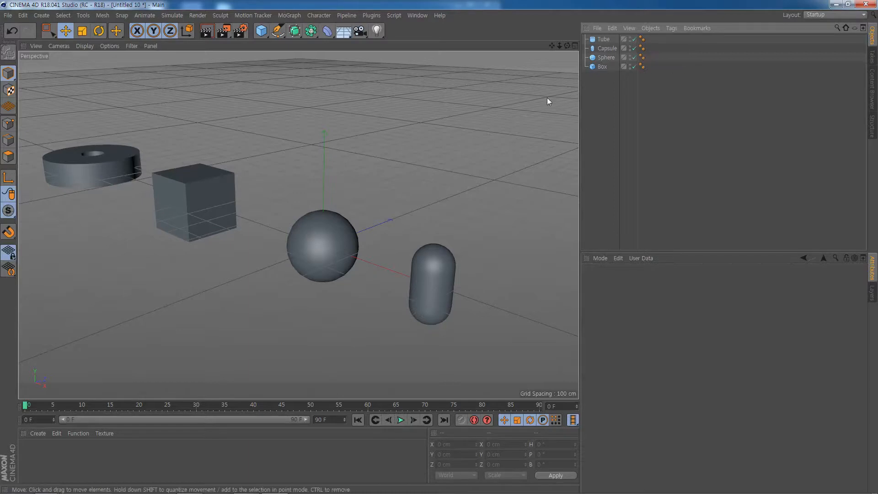
- Set the Tube's visibility in the editor to On, and try its renderer visibility at Off before returning it to Default
click(594, 40)
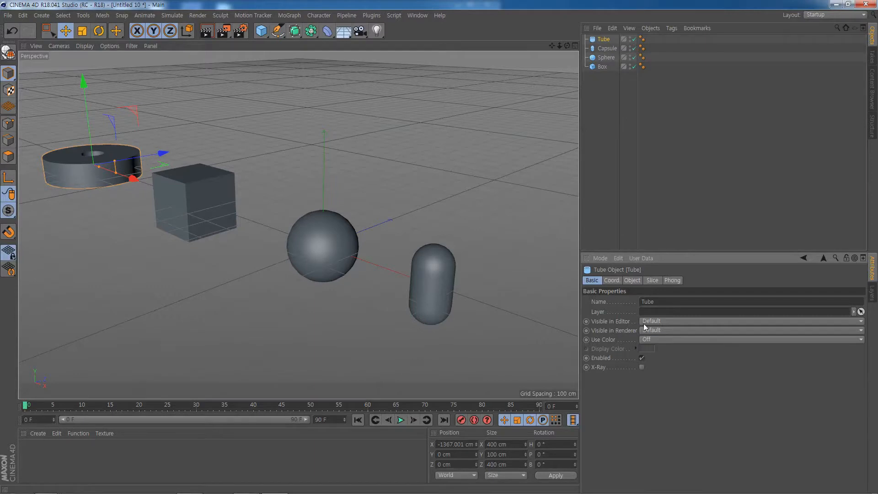
click(784, 321)
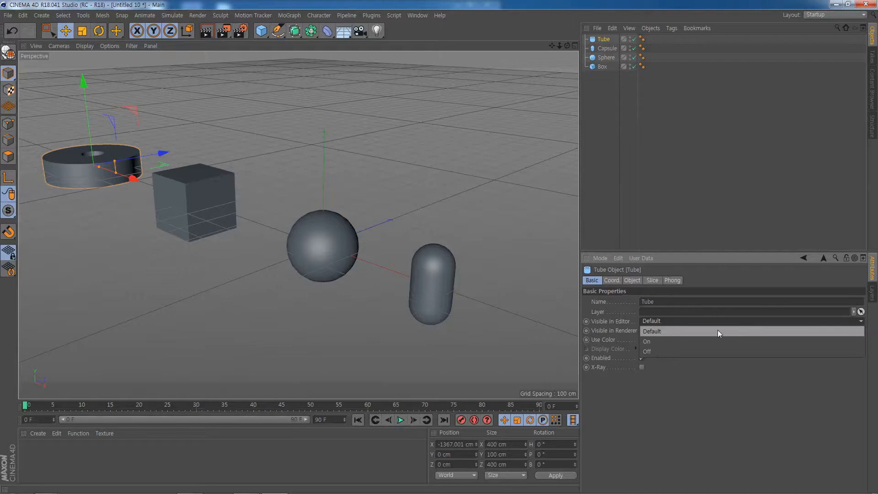
click(675, 341)
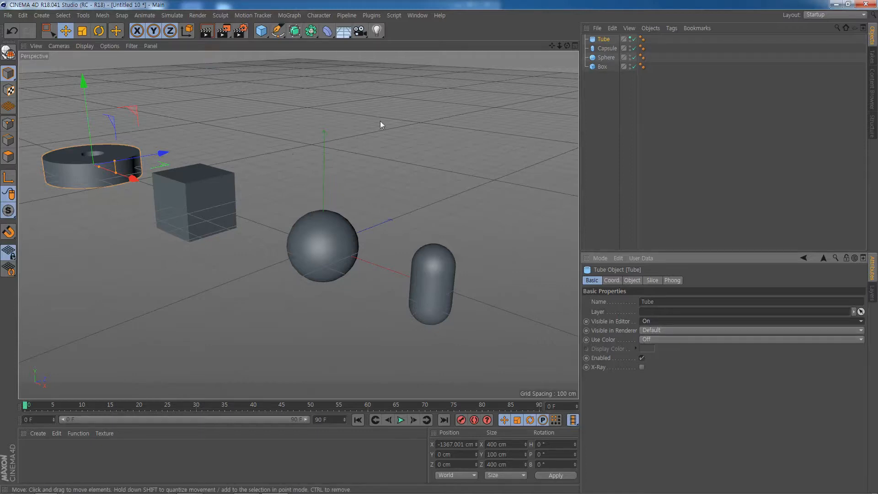
click(673, 329)
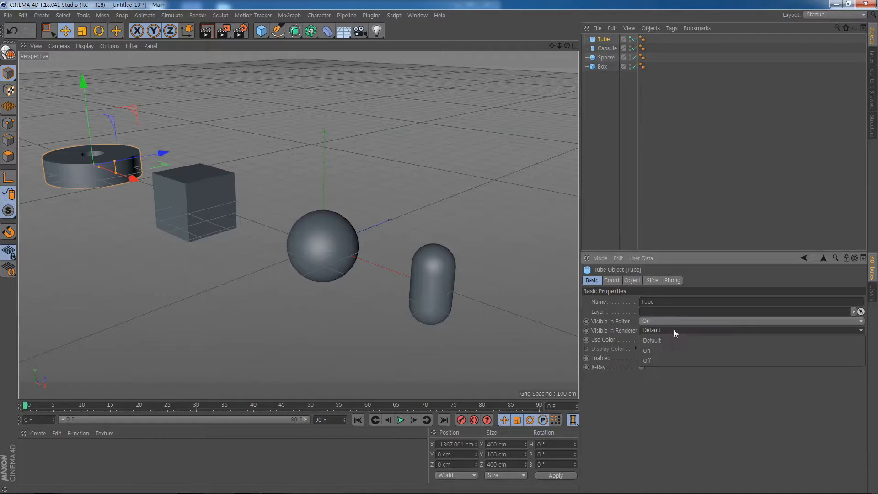
click(662, 359)
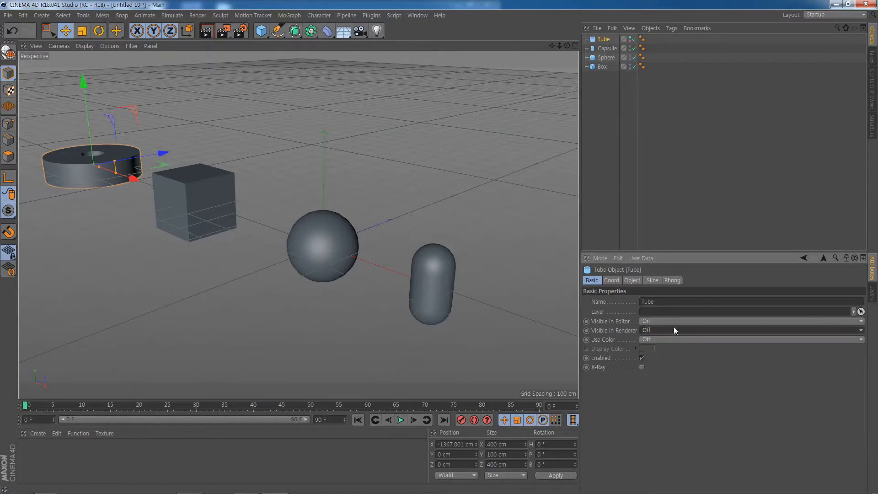
click(662, 330)
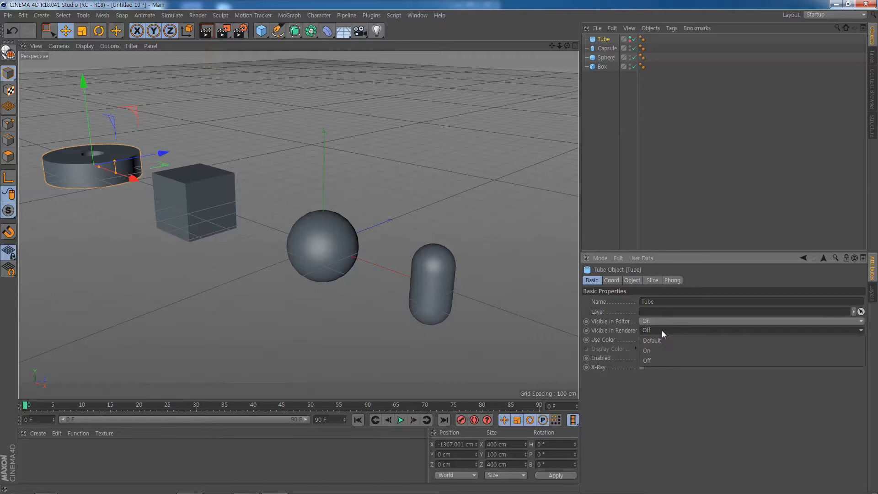
click(662, 339)
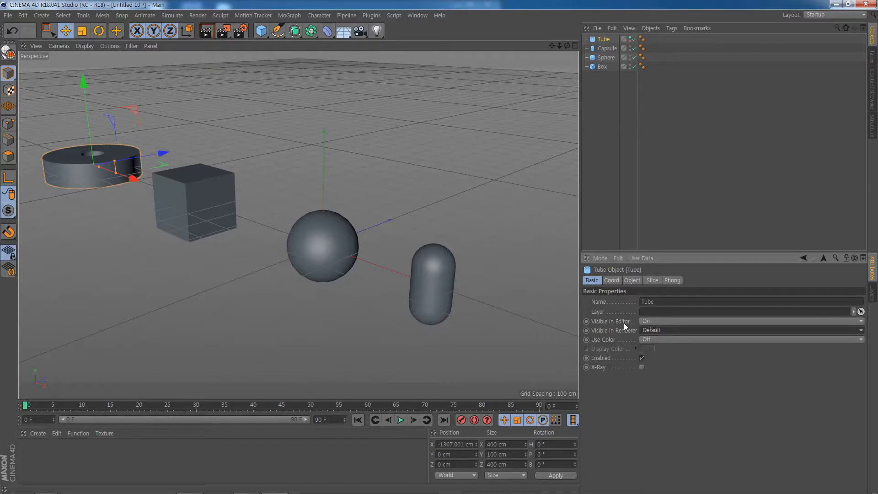
- Set the Tube's visibility in the editor to Off, render the viewport to check its effect, and clear the rendered view
click(657, 320)
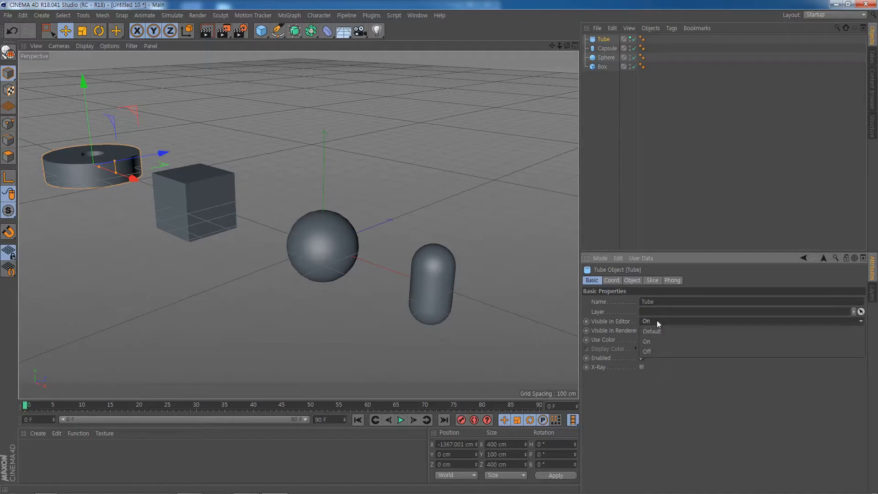
click(656, 350)
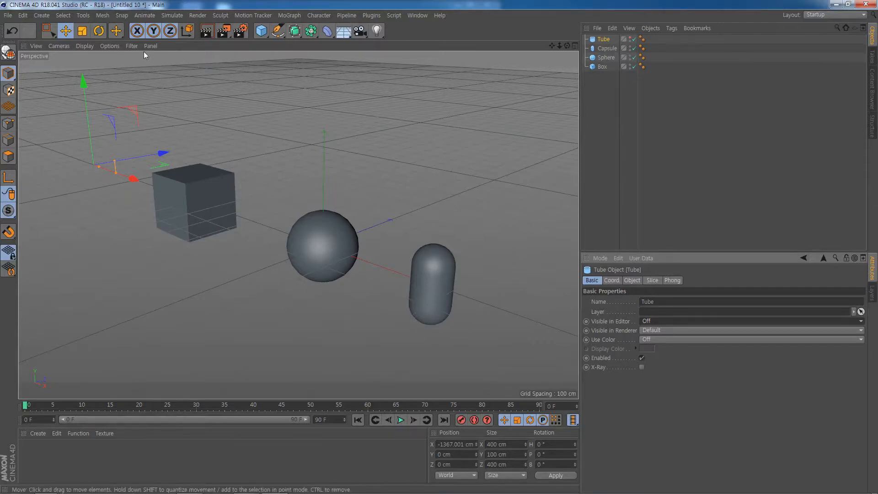
click(207, 31)
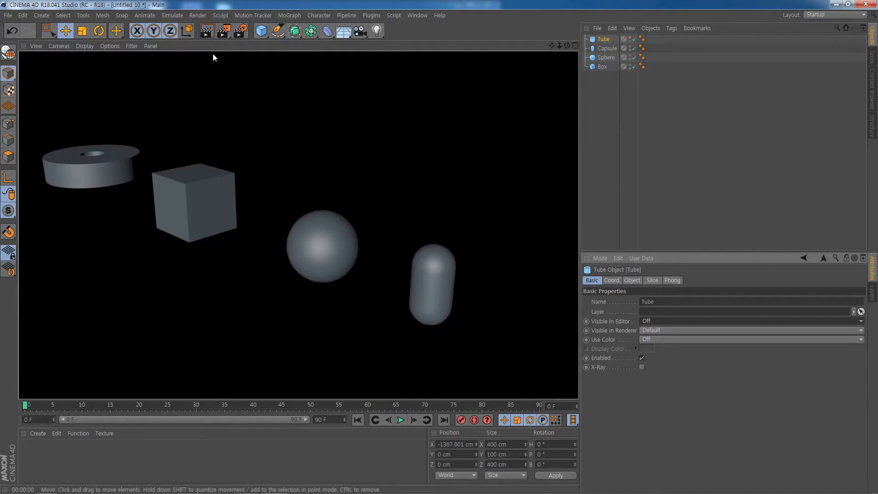
click(275, 136)
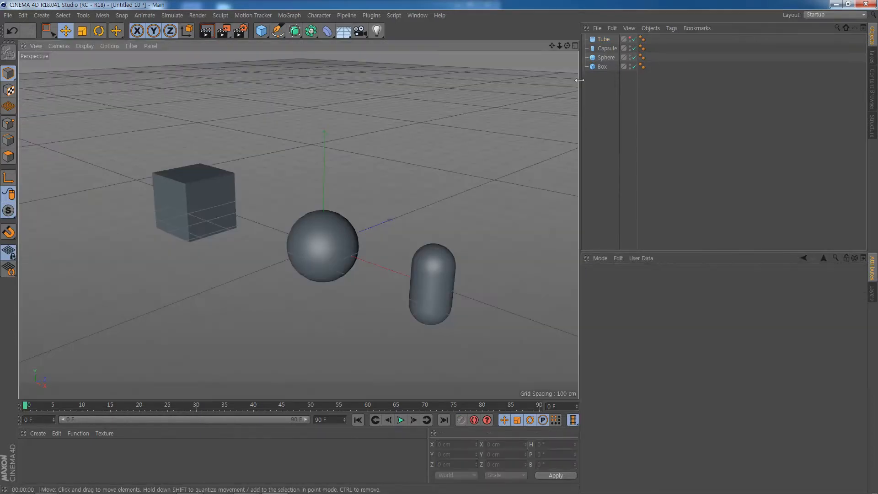
- Toggle the Tube's editor visibility and enabled state from the object list, leaving the Tube visible and enabled
click(631, 39)
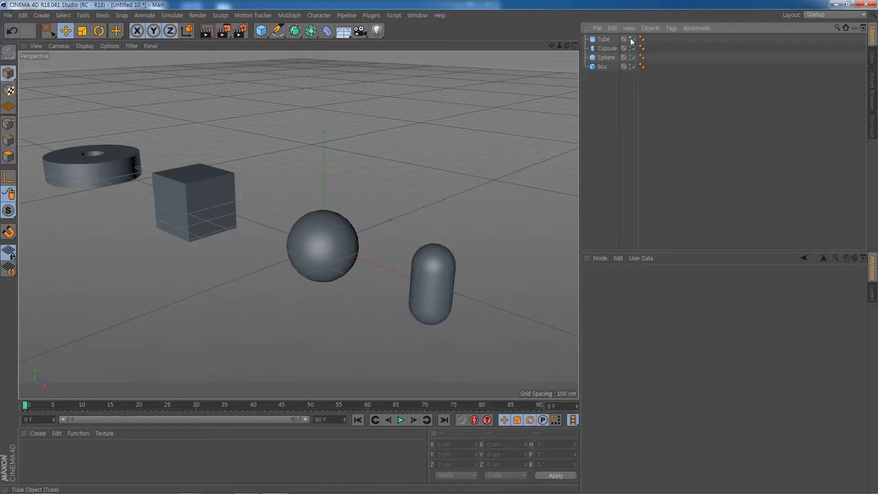
click(632, 40)
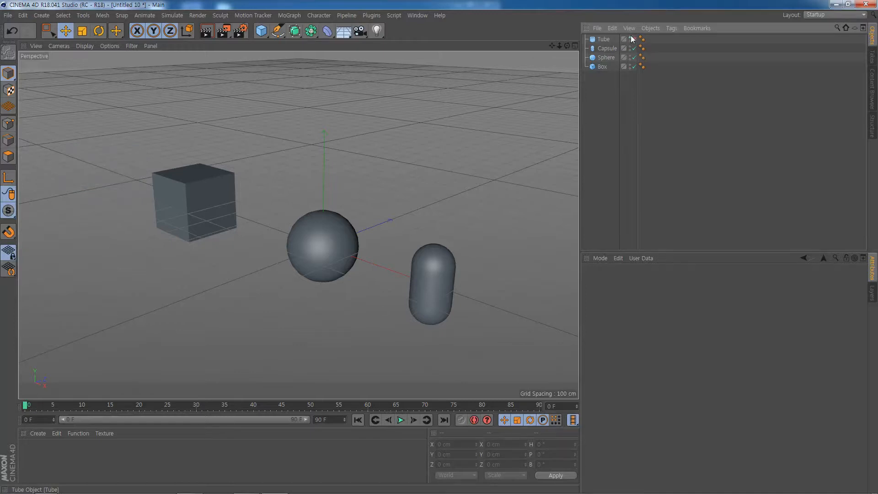
click(630, 37)
alt+drag(386, 187, 462, 172)
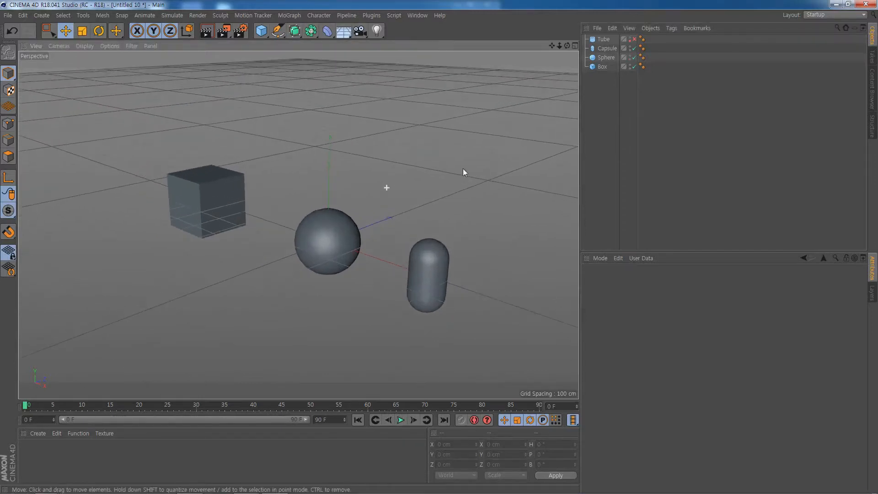
click(634, 40)
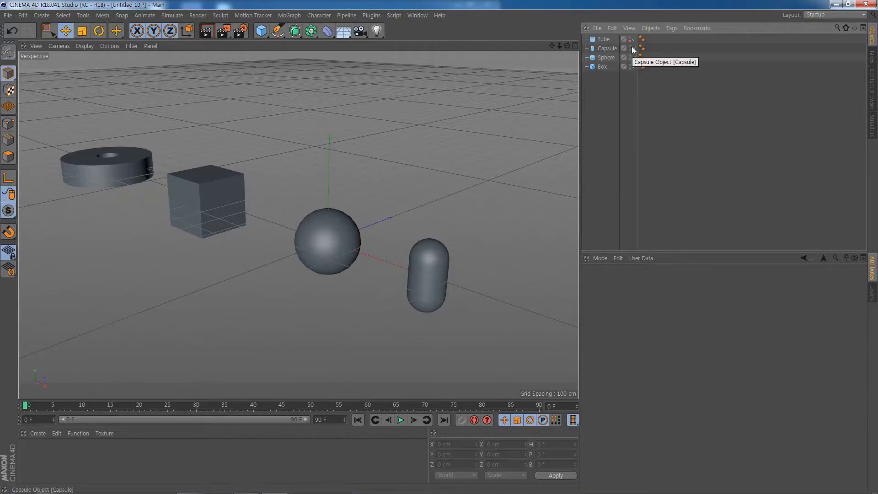
- Render and clear the viewport, and switch the visibility of the Tube, Capsule, Sphere and Box together, returning it to default
click(208, 33)
click(333, 131)
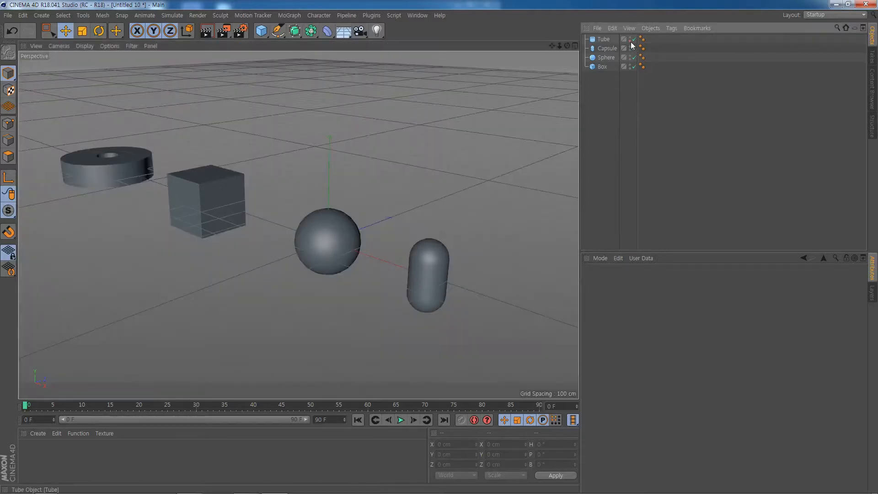
drag(630, 42, 632, 63)
drag(631, 42, 632, 69)
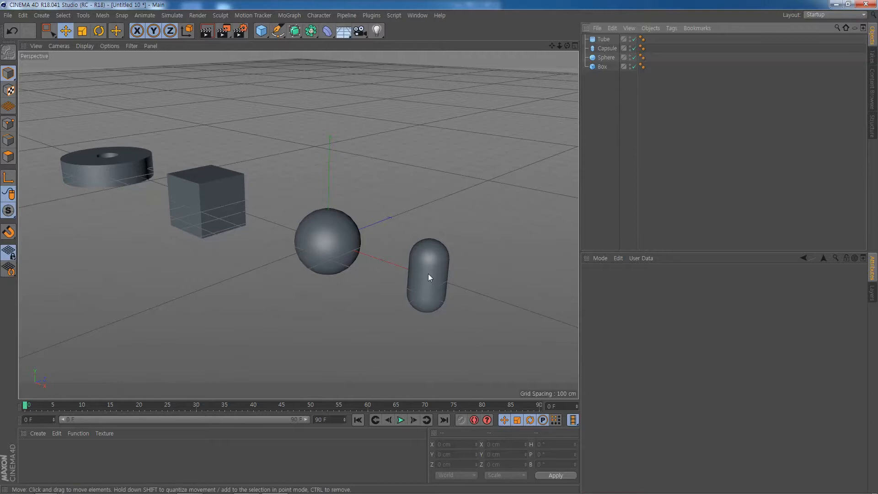
- Delete the Sphere and the Capsule from the scene, keeping the Tube and the Box
alt+drag(428, 273, 374, 259)
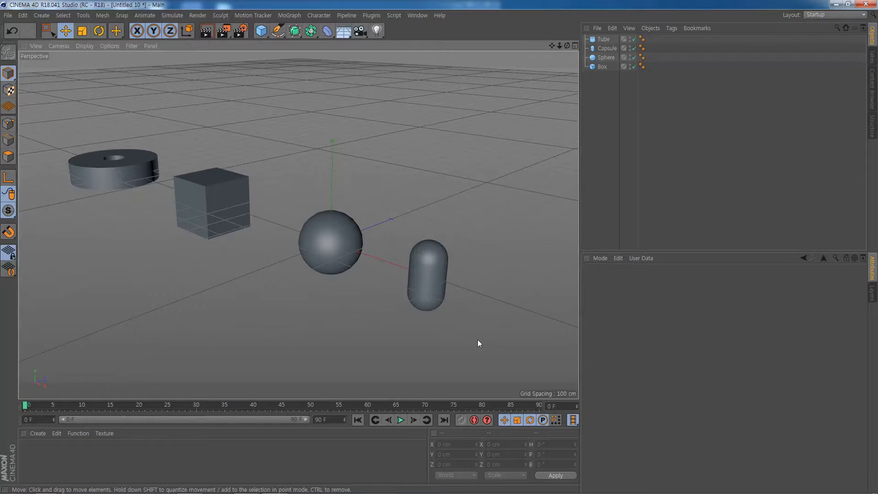
scroll(473, 300, up, 3)
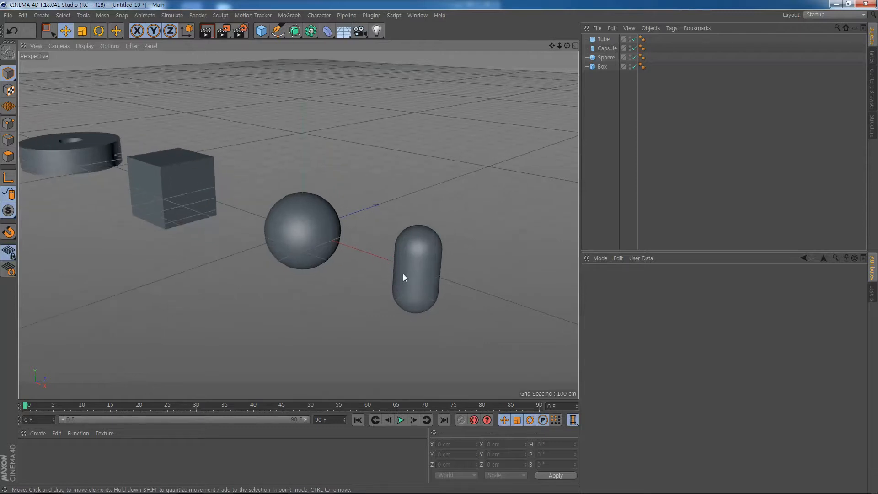
click(293, 213)
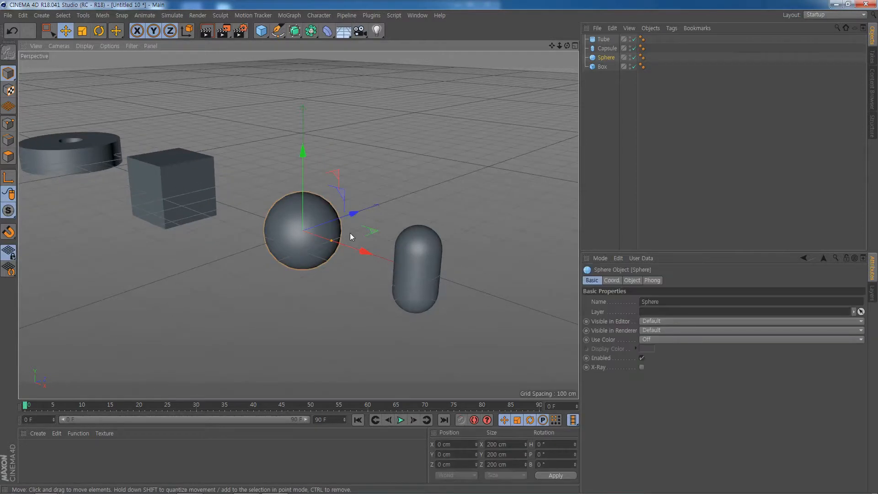
key(Delete)
click(424, 259)
key(Delete)
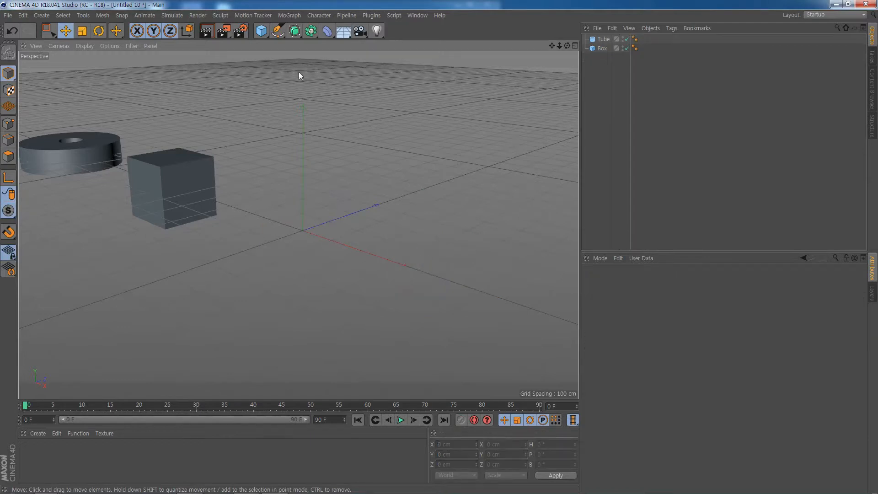
- Add a Cone primitive at the scene origin and view it up close
click(265, 32)
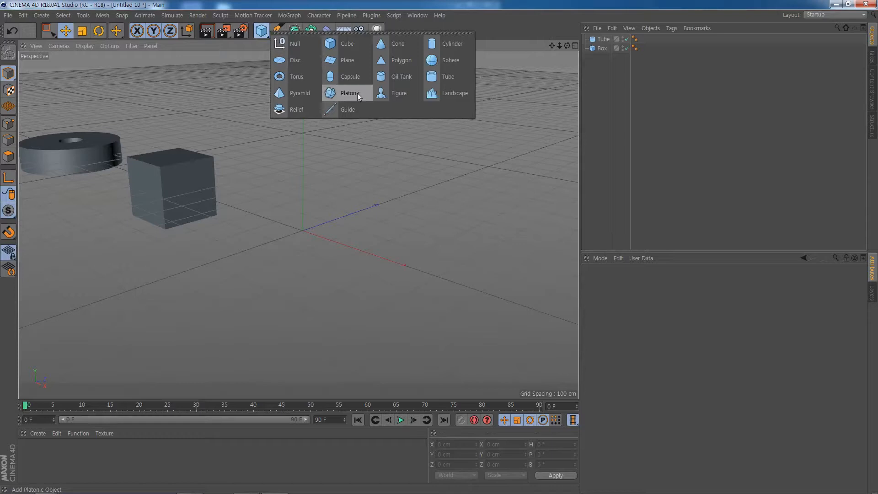
click(396, 44)
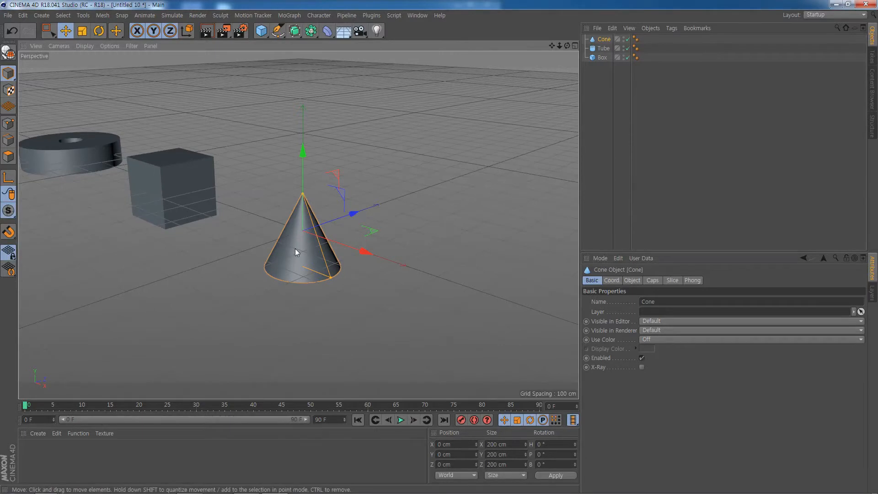
scroll(303, 252, up, 5)
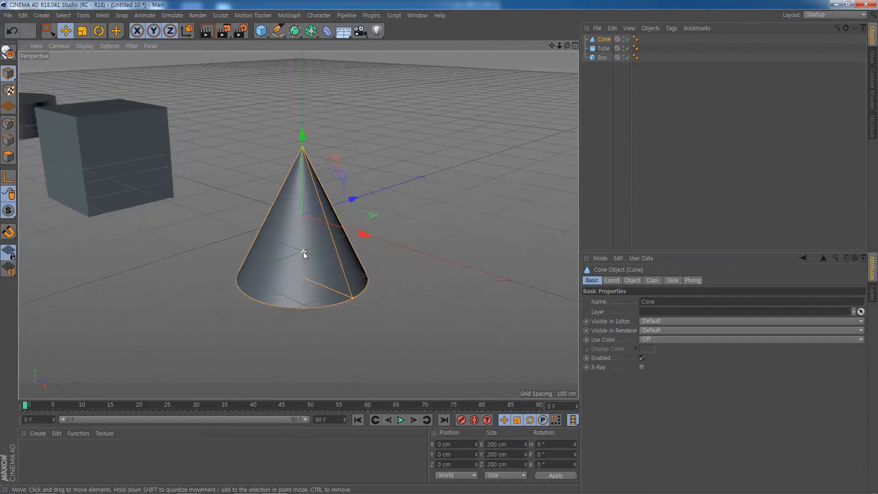
scroll(303, 252, up, 4)
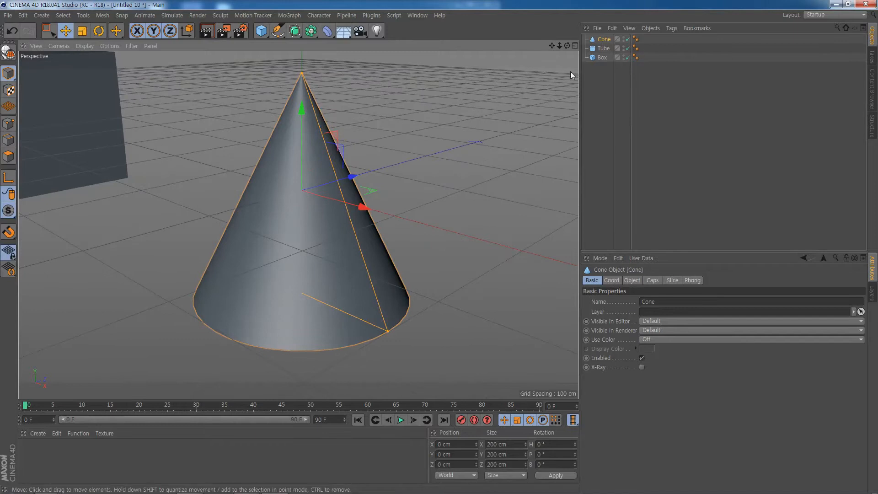
- Delete the Cone's Phong tag and add a new CINEMA 4D Phong tag to it, checking the tag's basic and tag properties
click(636, 39)
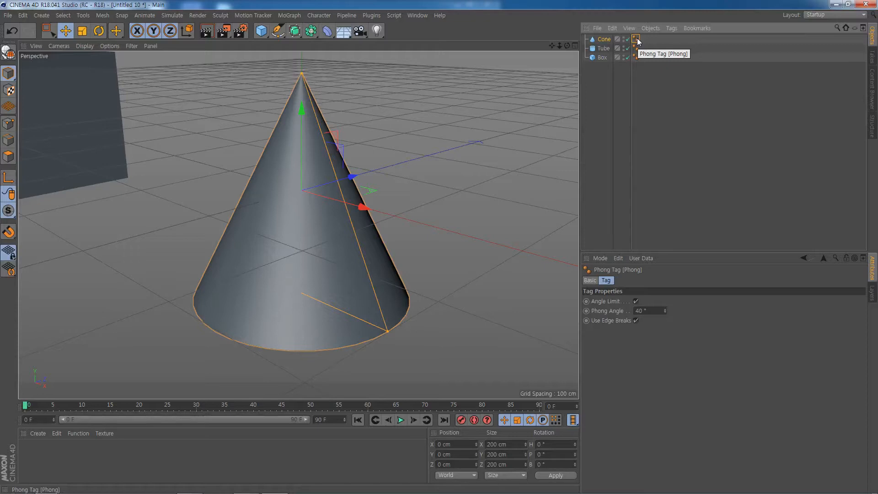
key(Delete)
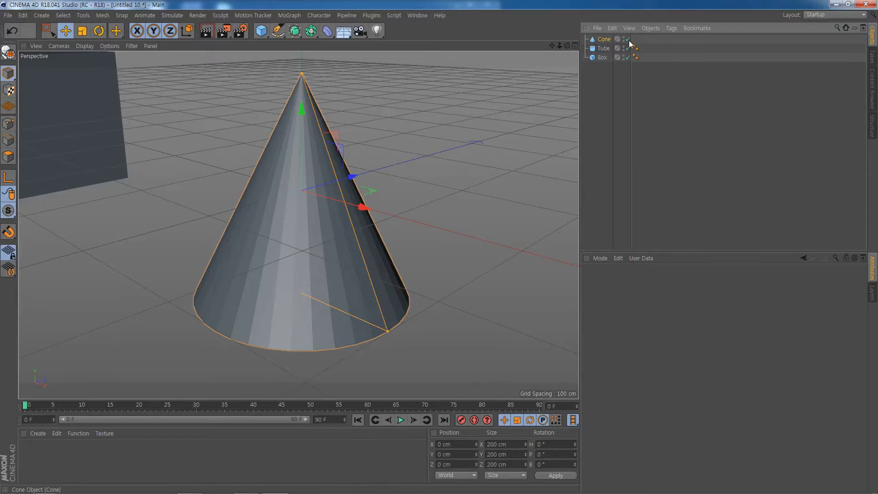
right_click(604, 38)
mouse_move(627, 45)
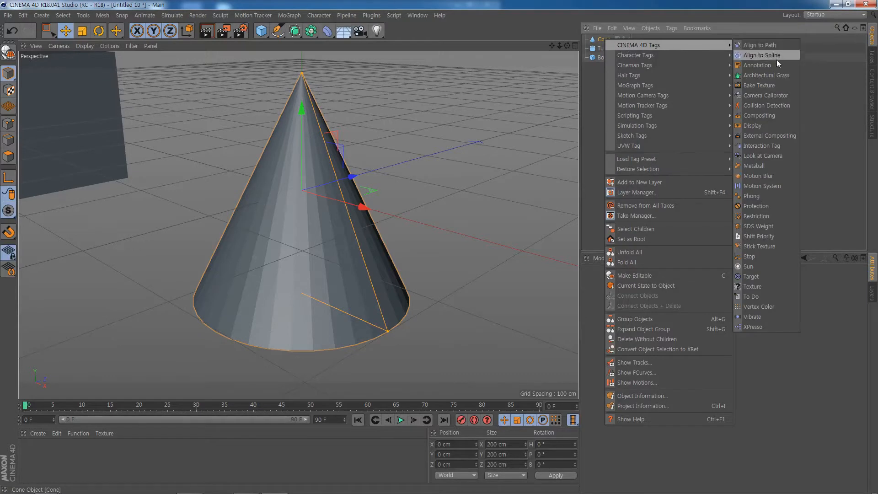
click(772, 196)
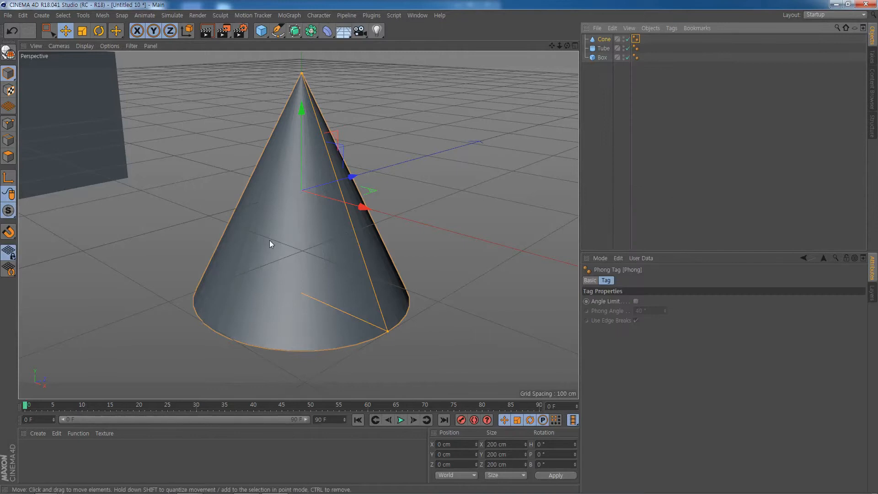
click(589, 281)
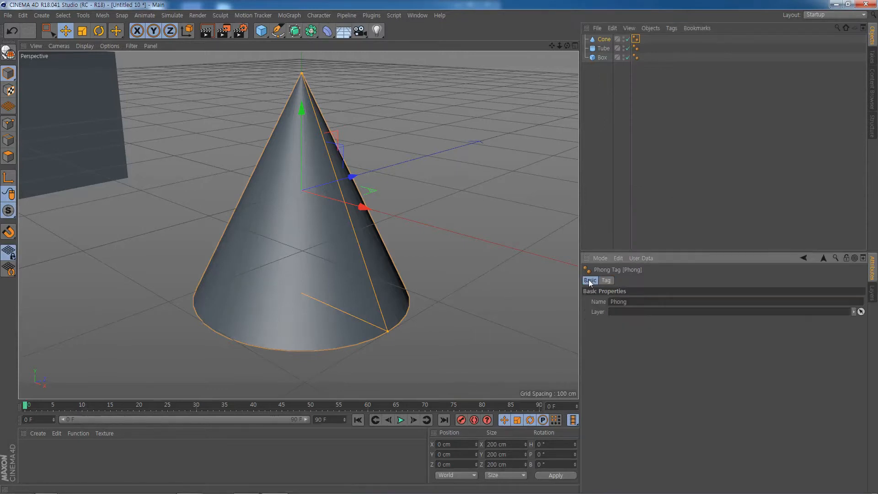
click(606, 280)
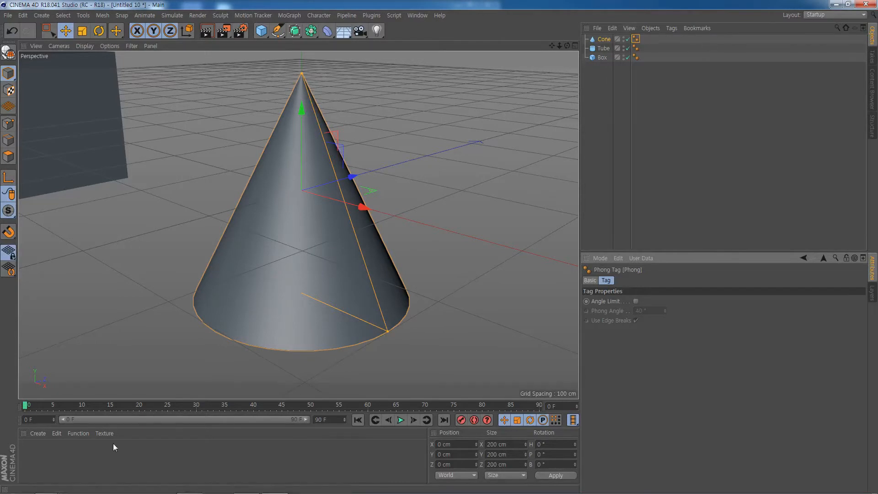
- Create a new material and set its color to a hue of 338° and a saturation of 91%
click(43, 433)
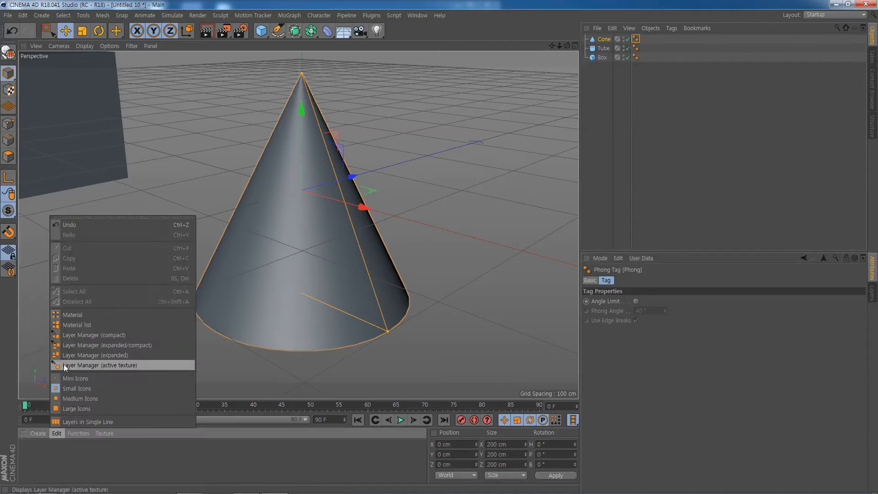
click(55, 348)
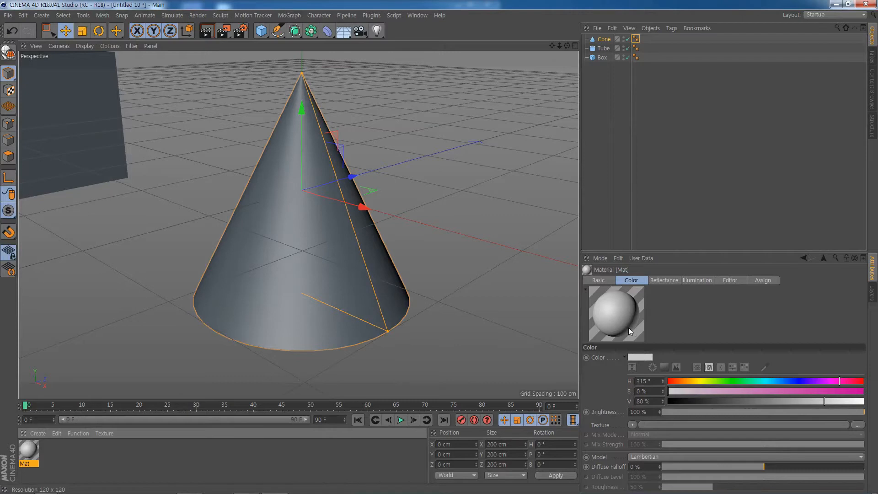
click(846, 391)
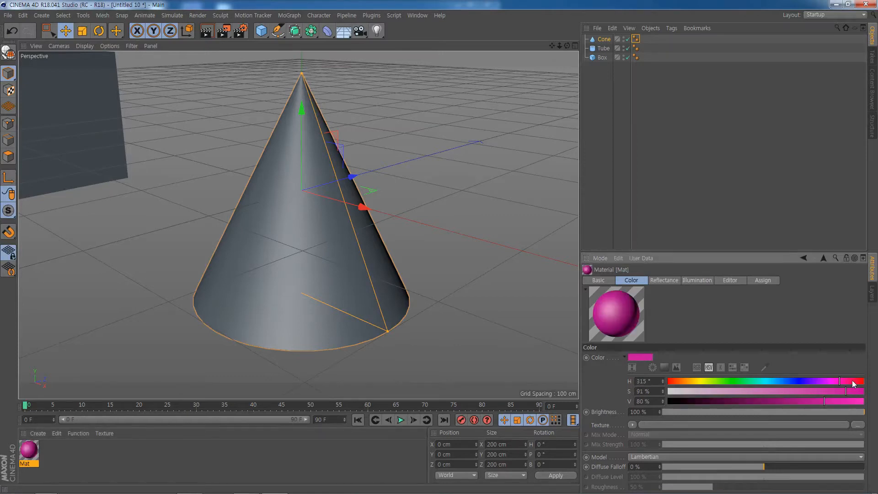
click(852, 382)
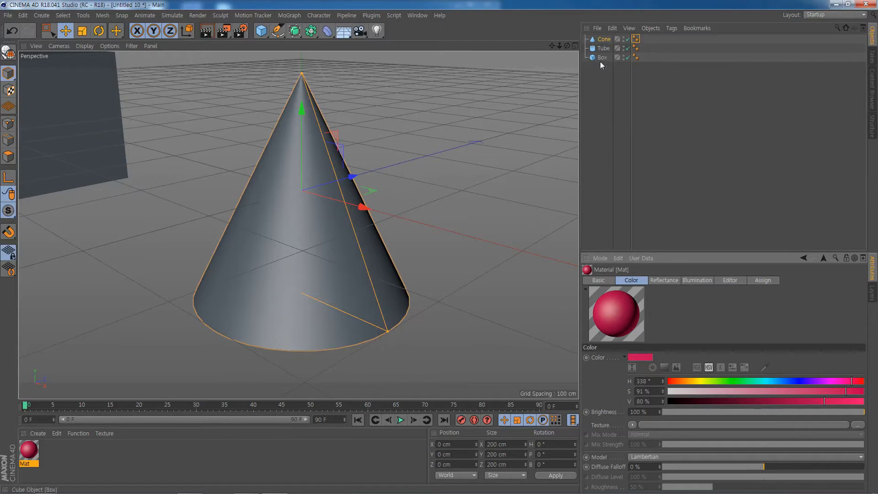
- Apply the red Mat material to the Cone and clear the selection
click(602, 41)
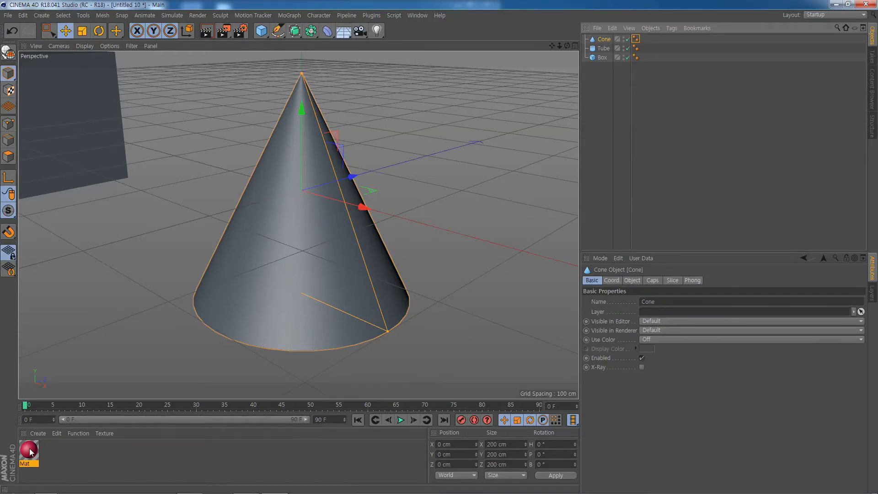
drag(30, 451, 294, 244)
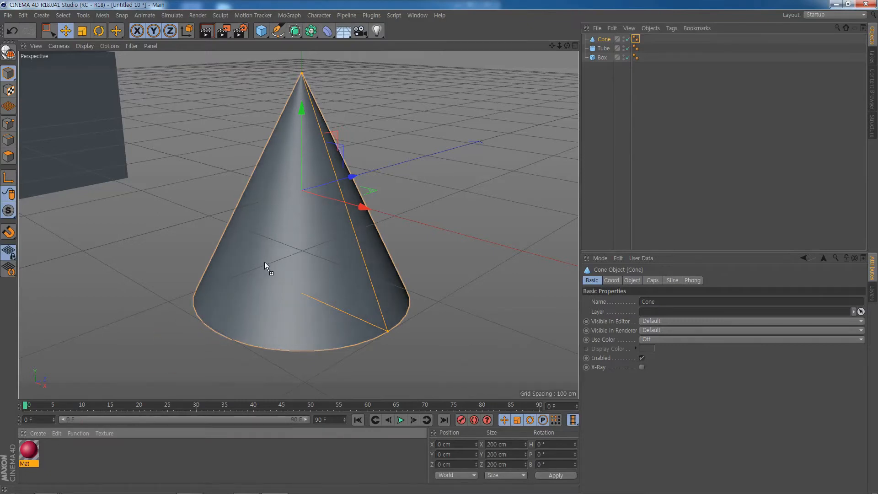
drag(264, 262, 264, 261)
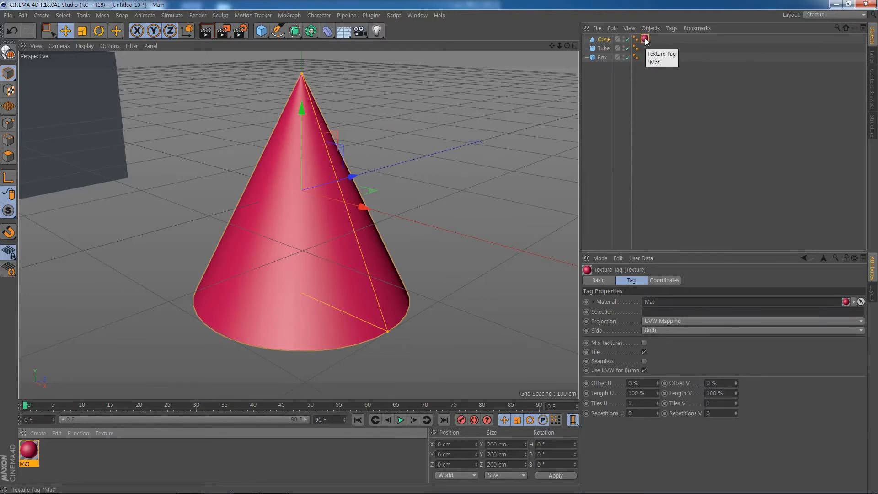
click(479, 181)
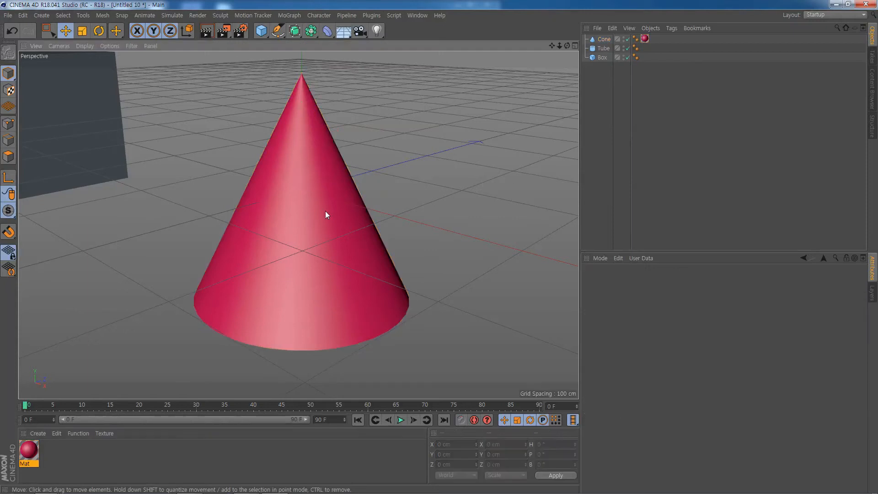
- Select the Box in the viewport
click(325, 211)
click(114, 148)
scroll(197, 191, down, 4)
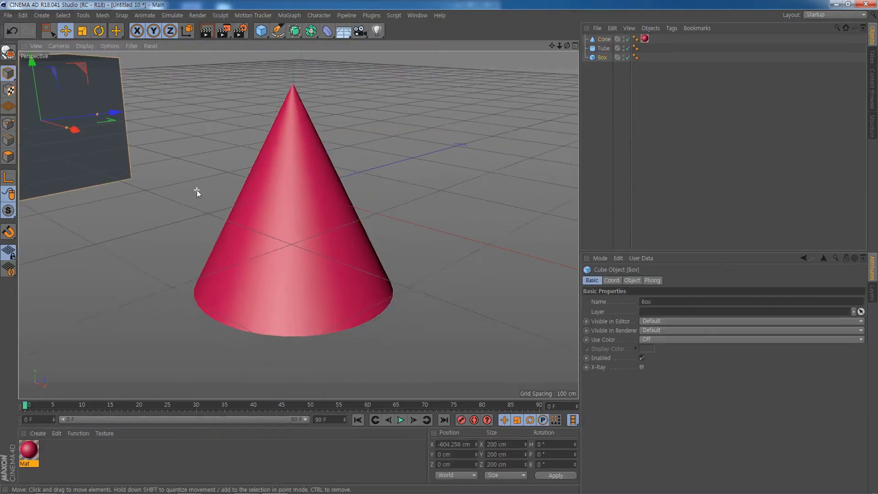
scroll(247, 208, down, 1)
scroll(265, 213, up, 1)
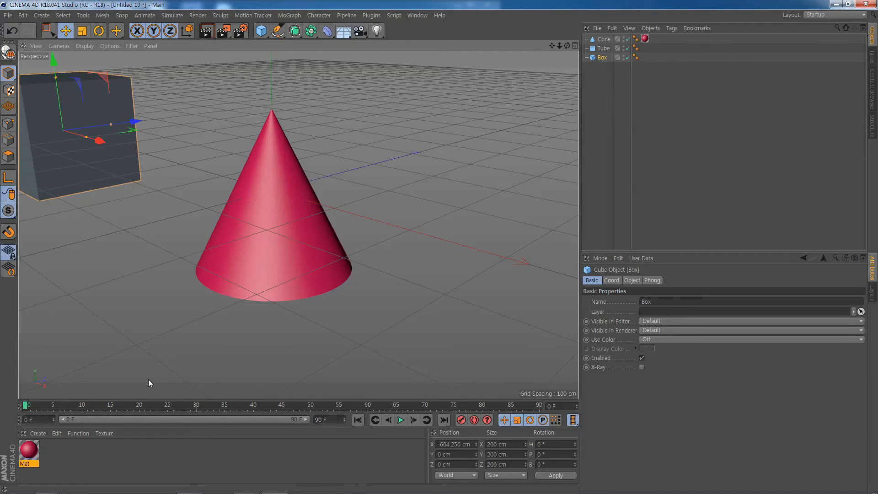
- Open the Cone's material from its texture tag and set the color to hue 225°, saturation 91% and value 49%
double_click(644, 39)
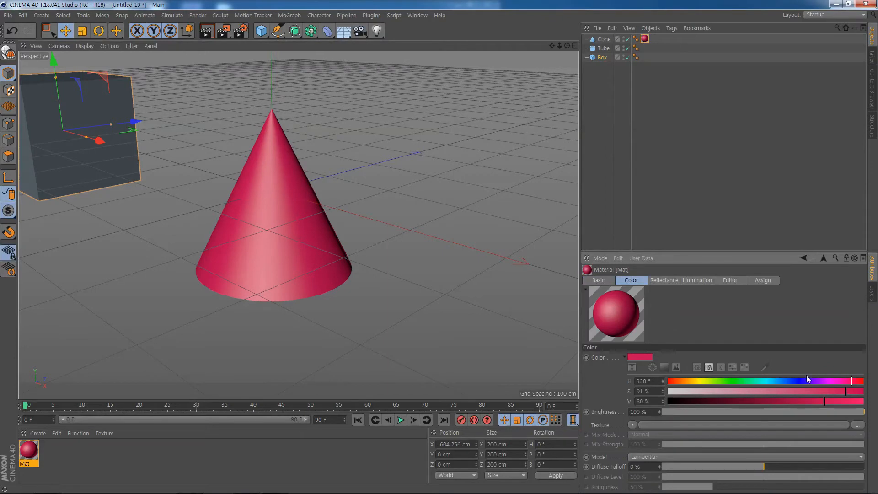
click(741, 380)
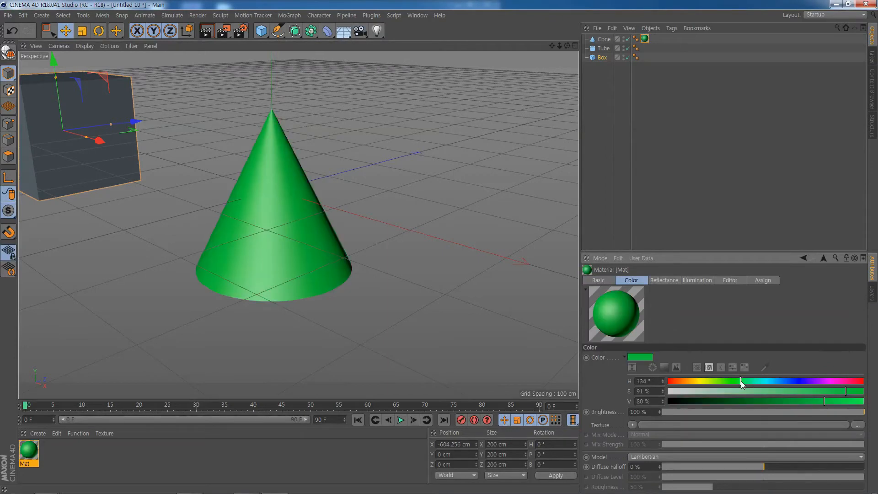
drag(779, 401, 739, 402)
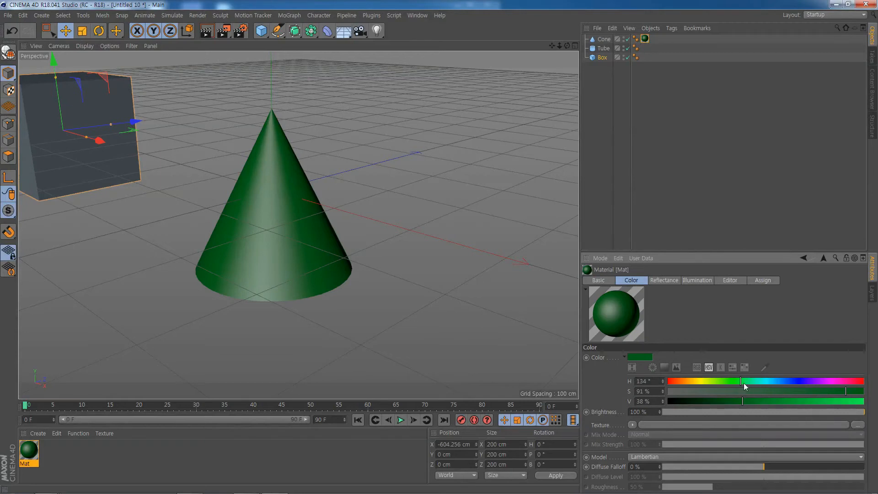
drag(741, 382, 789, 381)
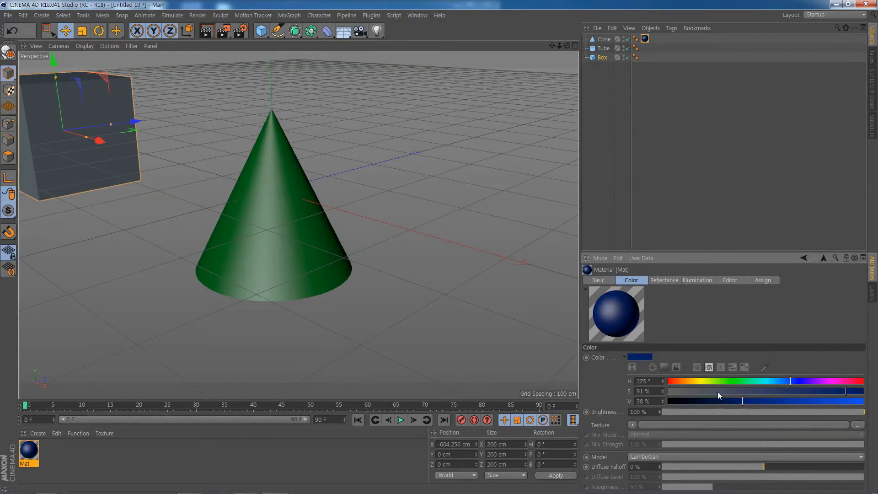
mouse_move(702, 392)
mouse_down()
mouse_move(682, 390)
mouse_move(838, 396)
mouse_move(700, 404)
mouse_up()
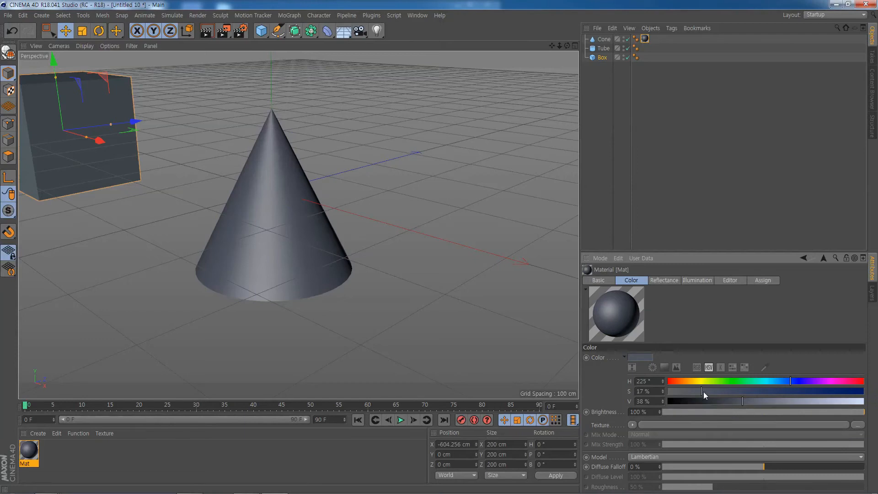
mouse_move(703, 392)
mouse_down()
mouse_move(687, 393)
mouse_move(783, 391)
mouse_move(667, 396)
mouse_move(860, 396)
mouse_move(846, 399)
mouse_up()
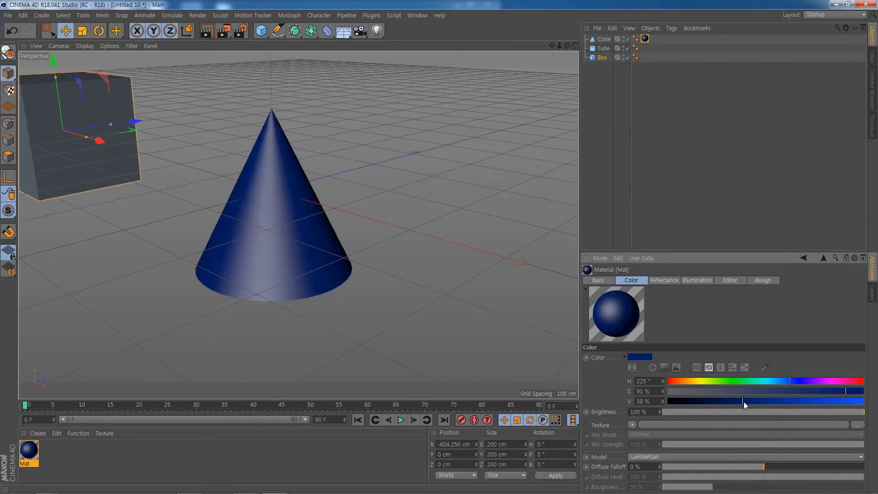
mouse_move(744, 401)
mouse_down()
mouse_move(670, 401)
mouse_move(859, 412)
mouse_move(675, 413)
mouse_move(762, 414)
mouse_up()
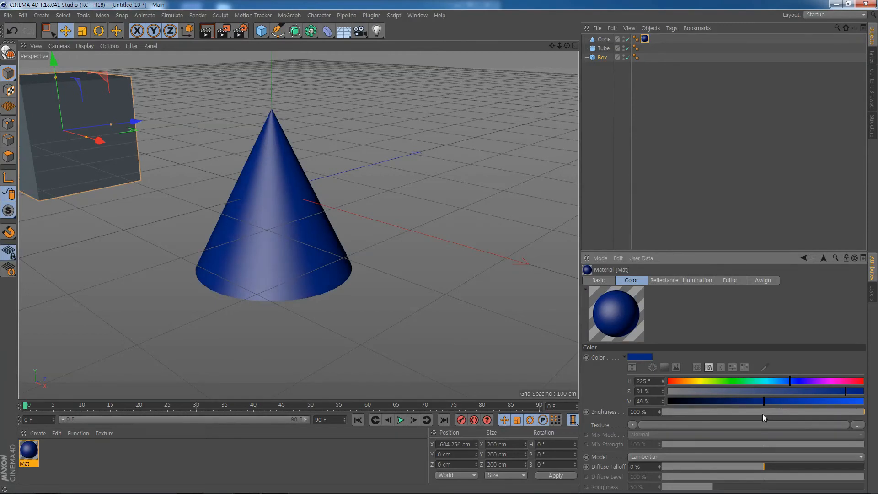
- Switch the material color to RGB, set it to R 77, G 160, B 90, and check the Cone's Phong and texture tags
click(697, 368)
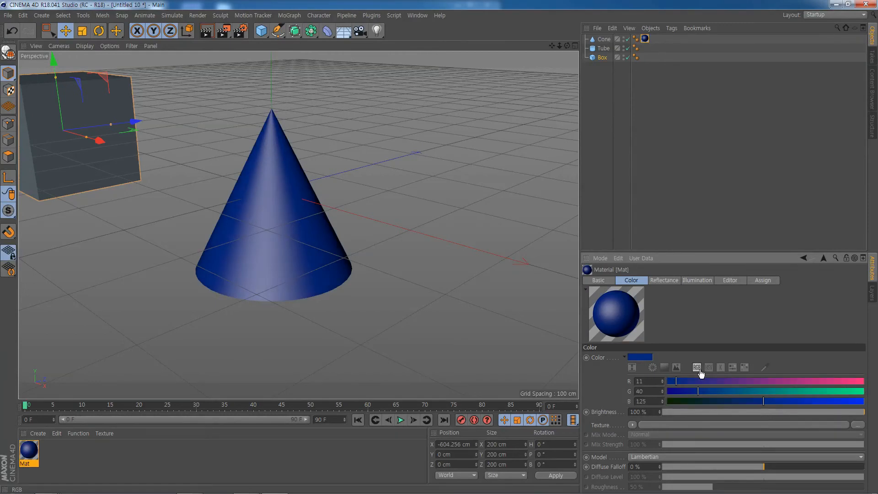
drag(675, 381, 736, 401)
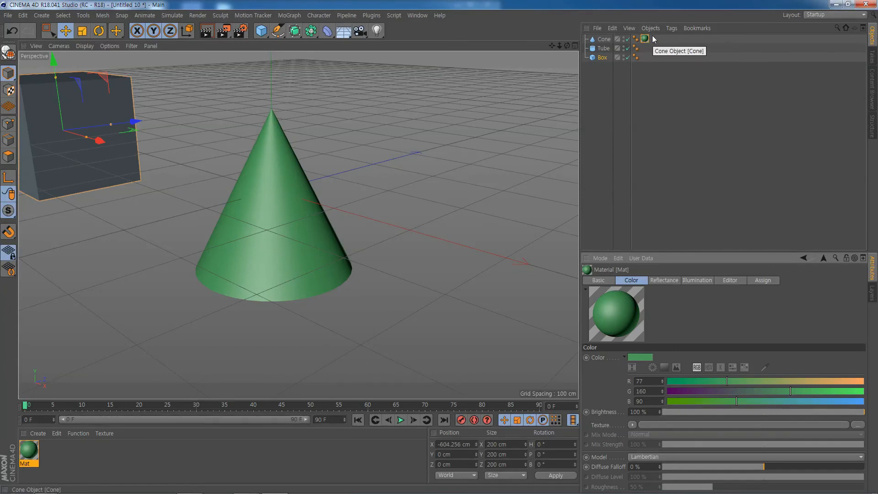
click(635, 39)
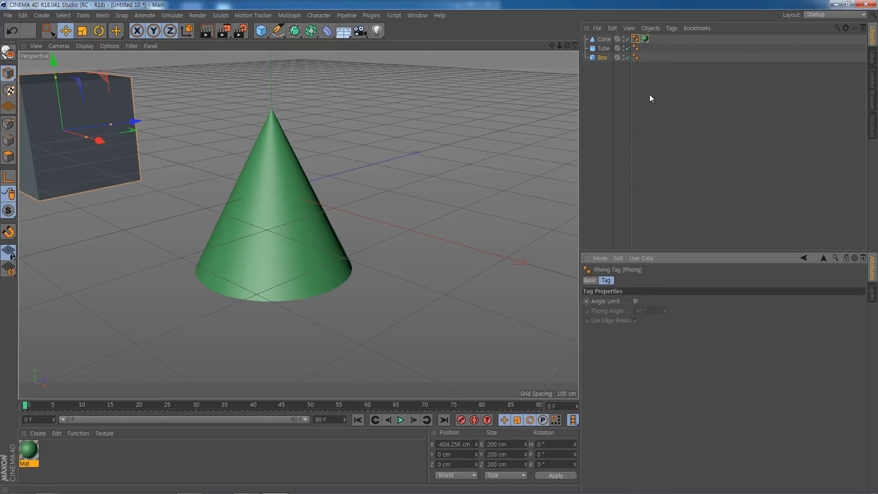
click(645, 39)
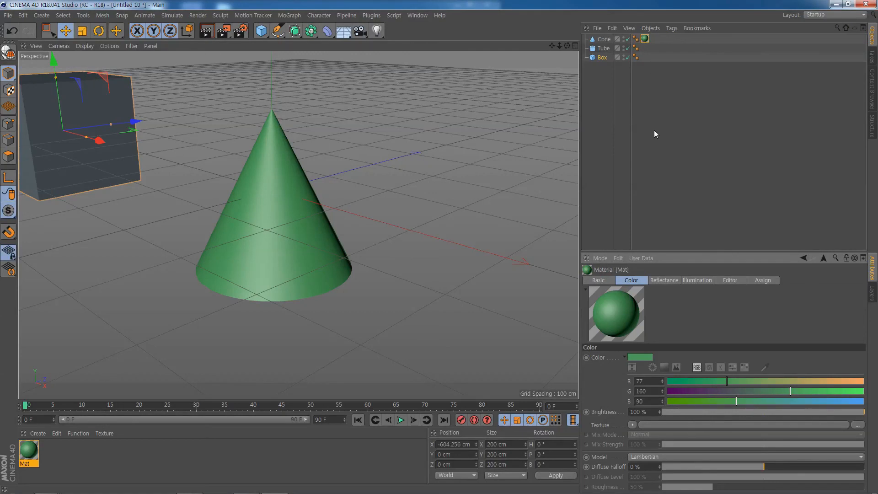